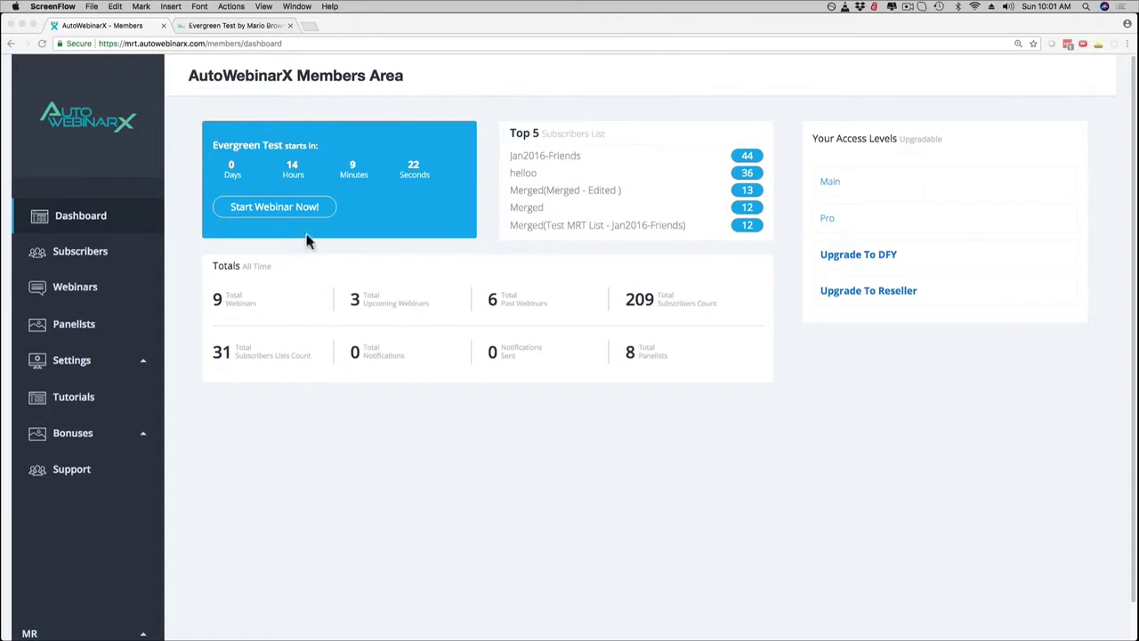
- Start creating a new webinar and title it with the host's name followed by "Bonus"
left_click(498, 84)
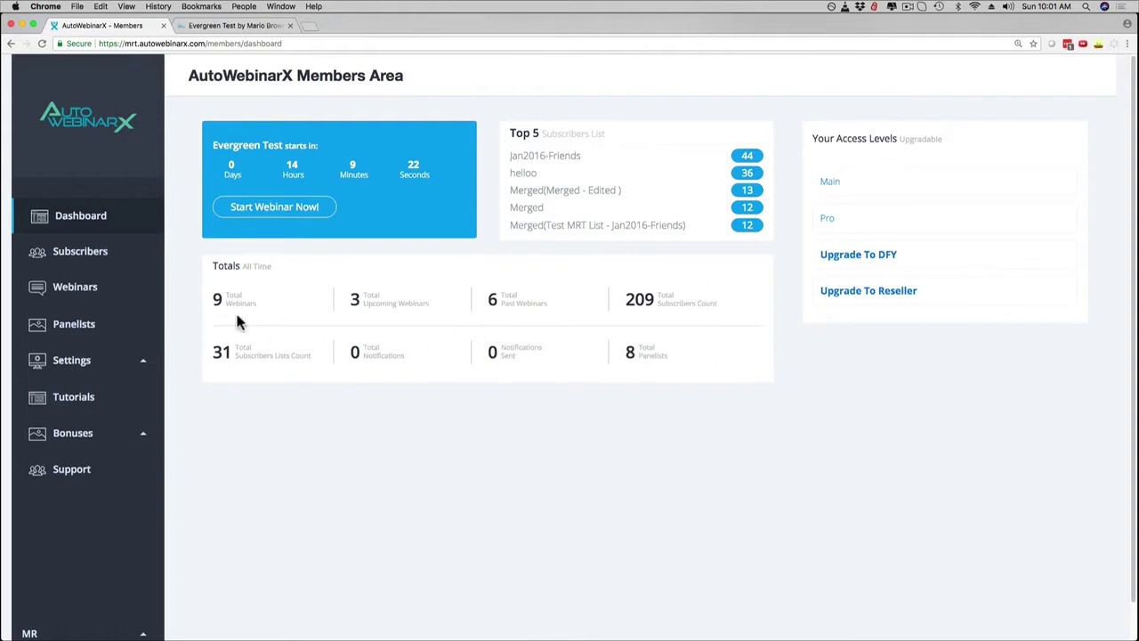
left_click(80, 299)
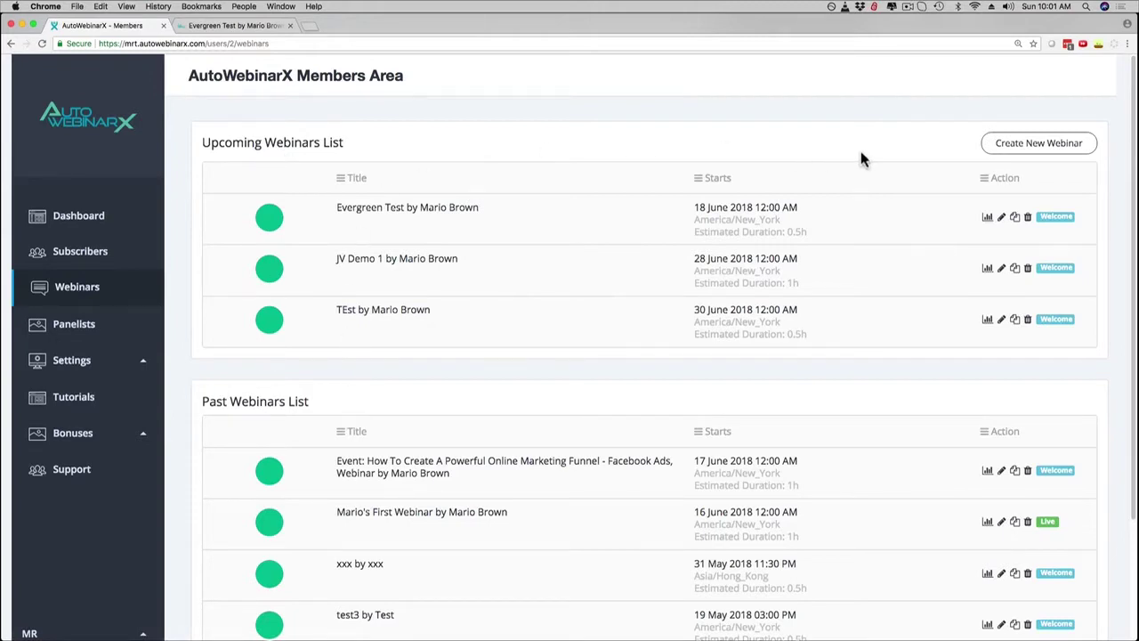
left_click(1032, 150)
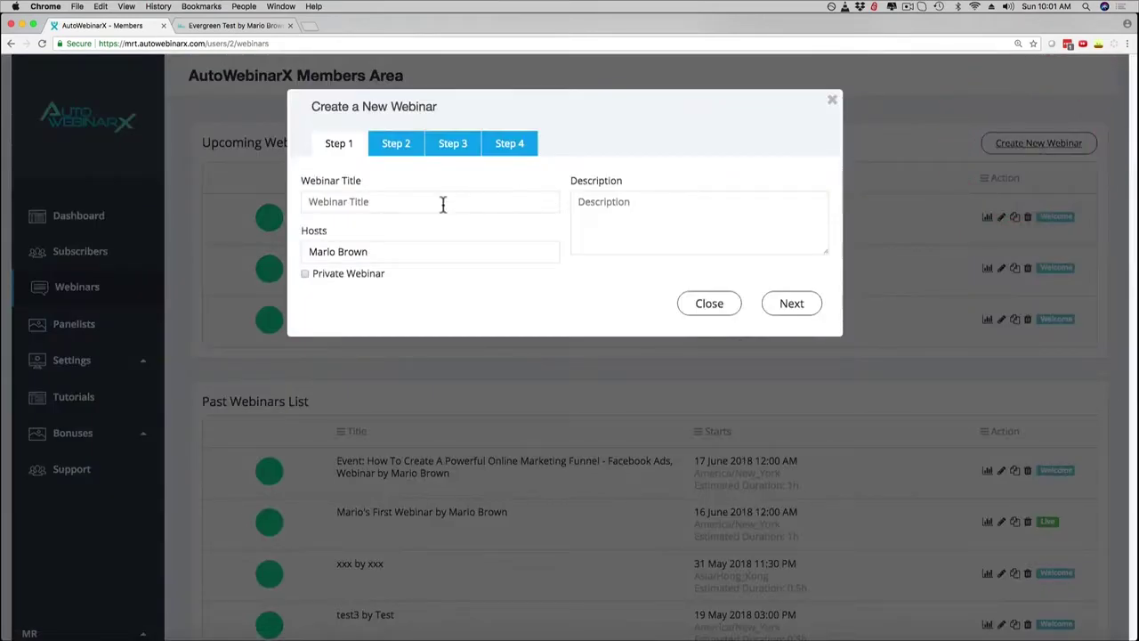
left_click(442, 205)
left_click(370, 247)
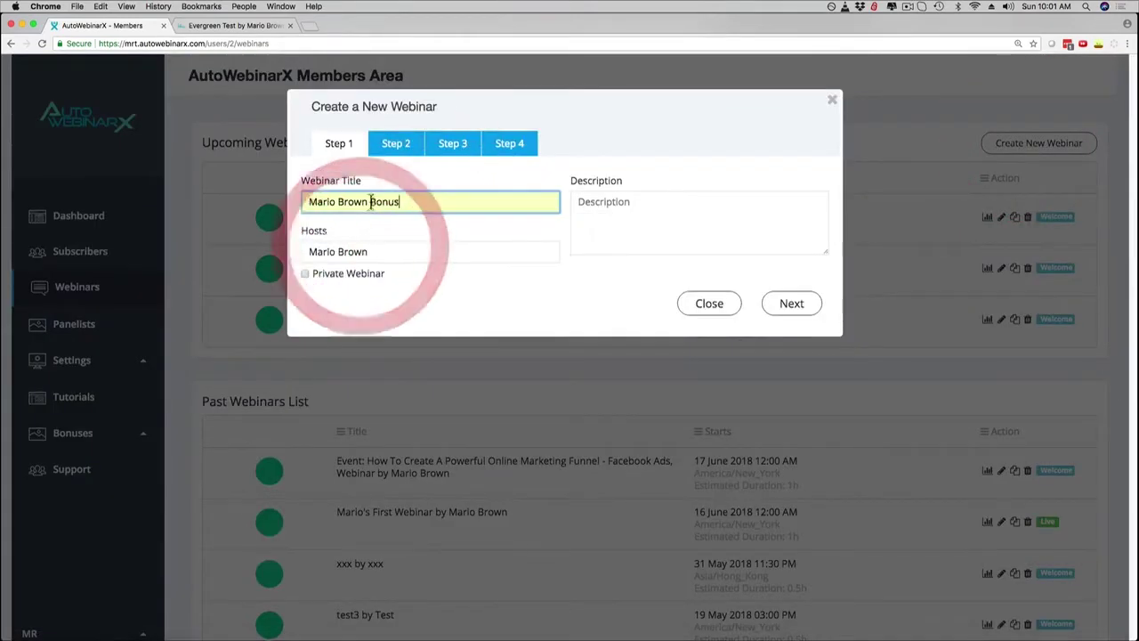
left_click(374, 250)
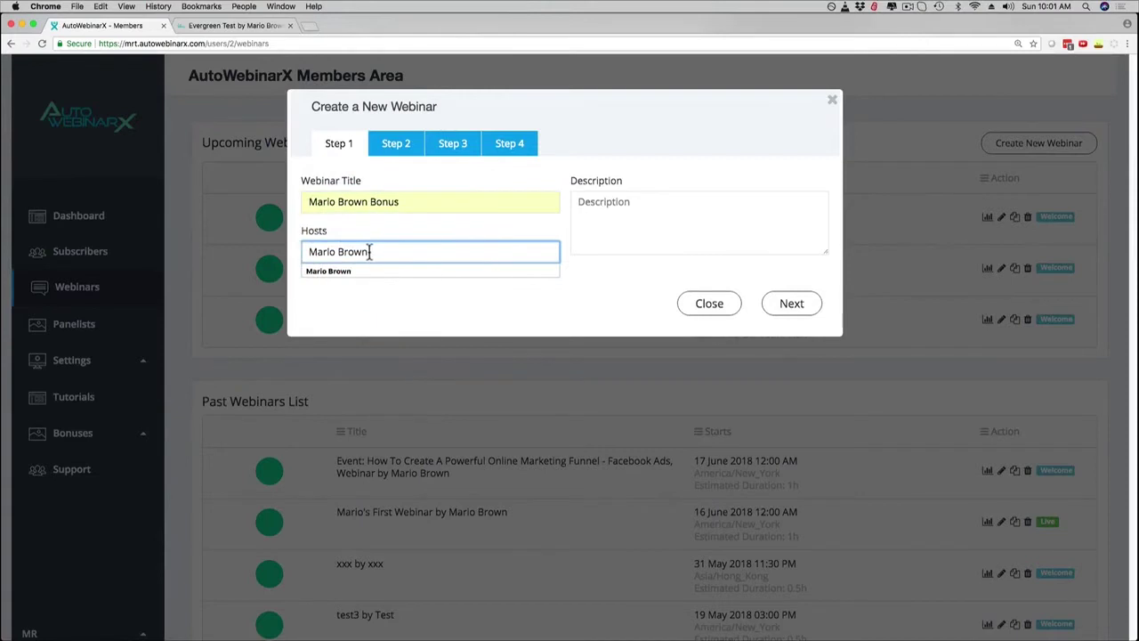
- Describe the new webinar as "test" and accept Jan2016-Friends as its sign-up subscriber list
left_click(576, 295)
left_click(596, 207)
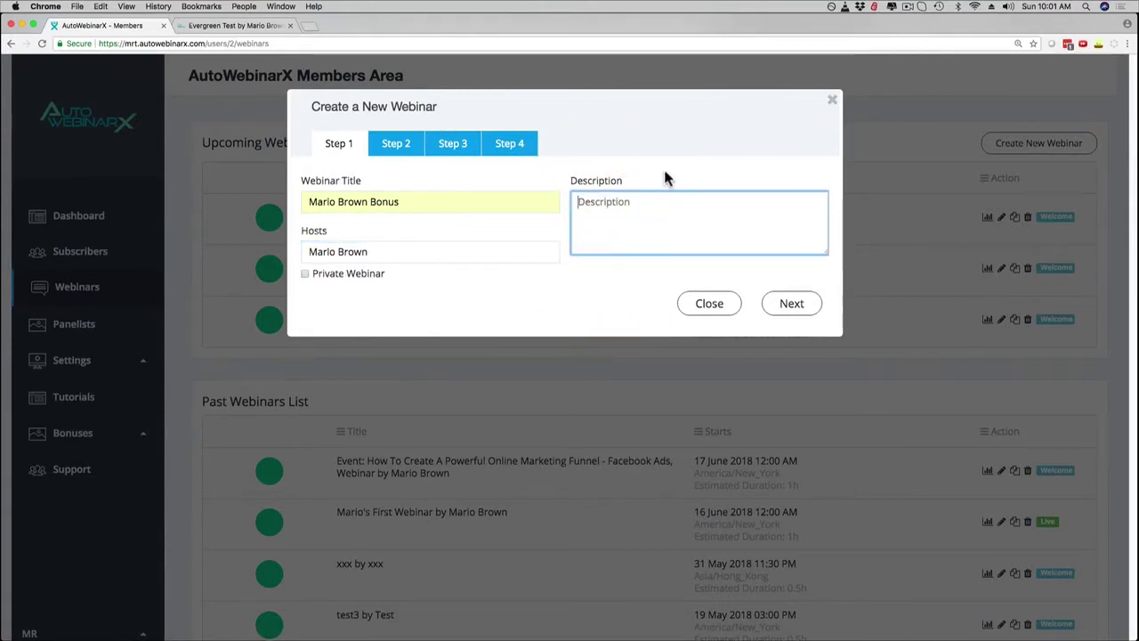
type("test")
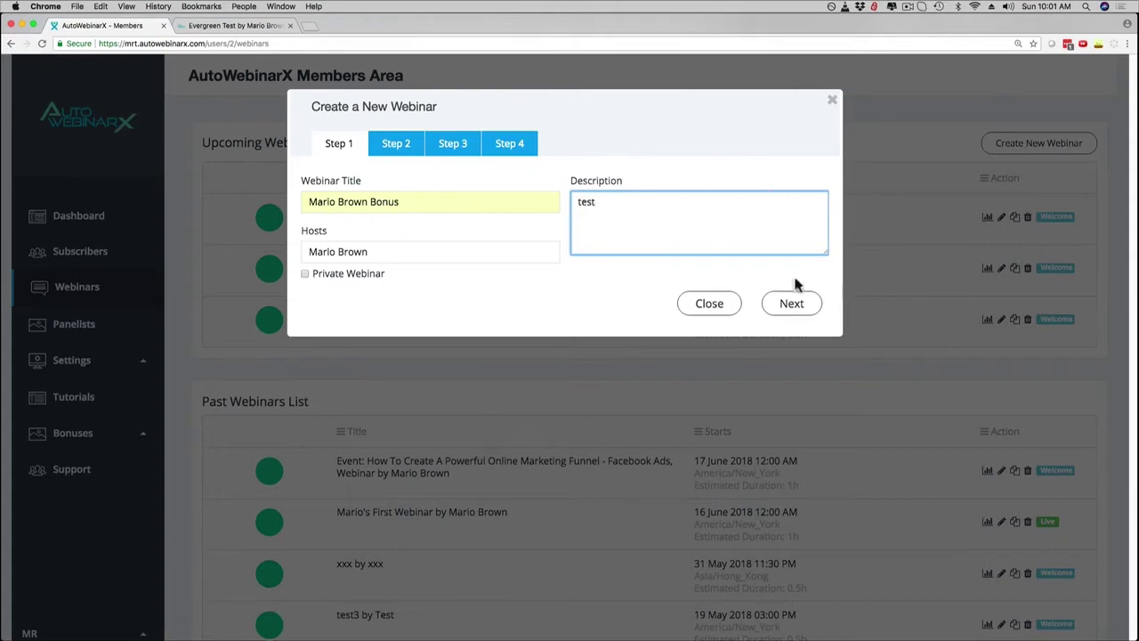
left_click(792, 302)
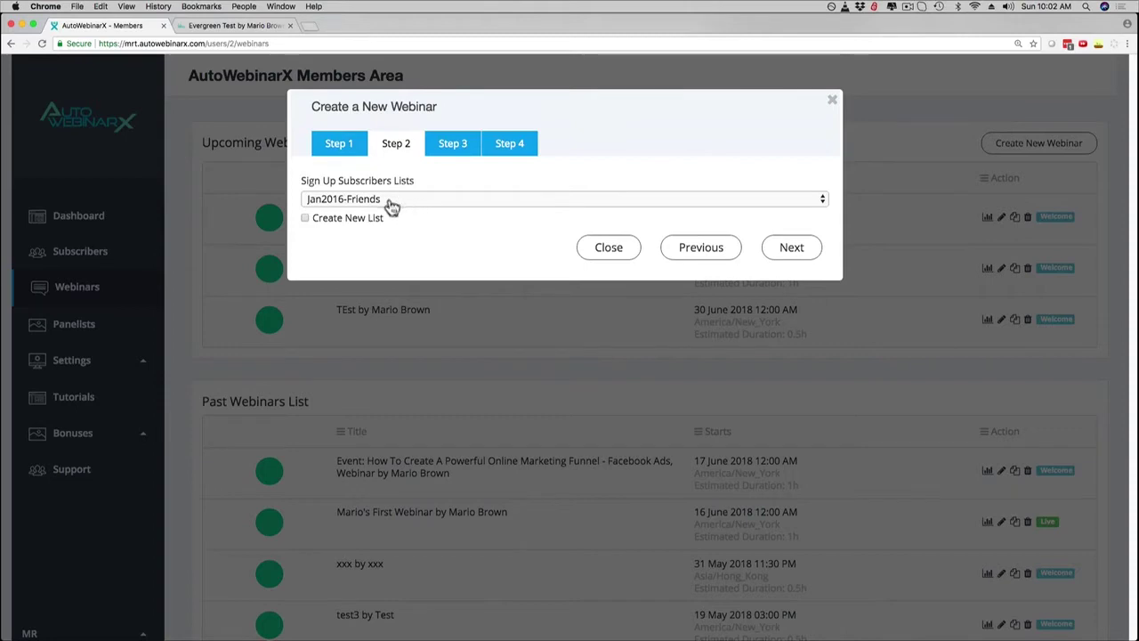
left_click(789, 250)
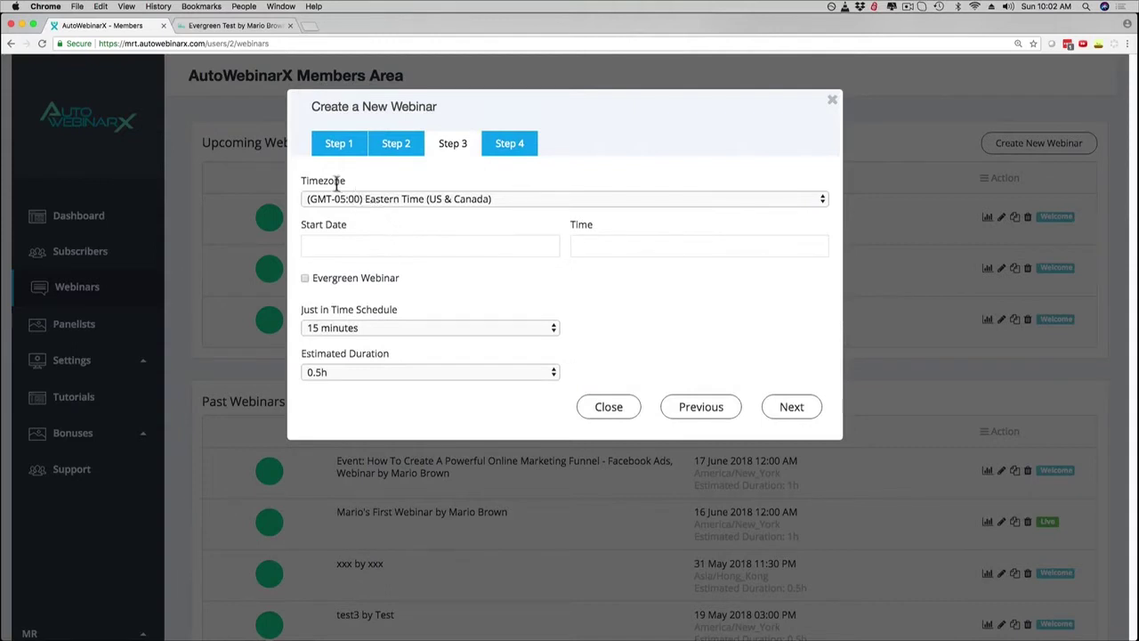
- Set the start date to 06/18/2018 and make it an evergreen webinar, keeping the 15 minutes just-in-time schedule
left_click(337, 246)
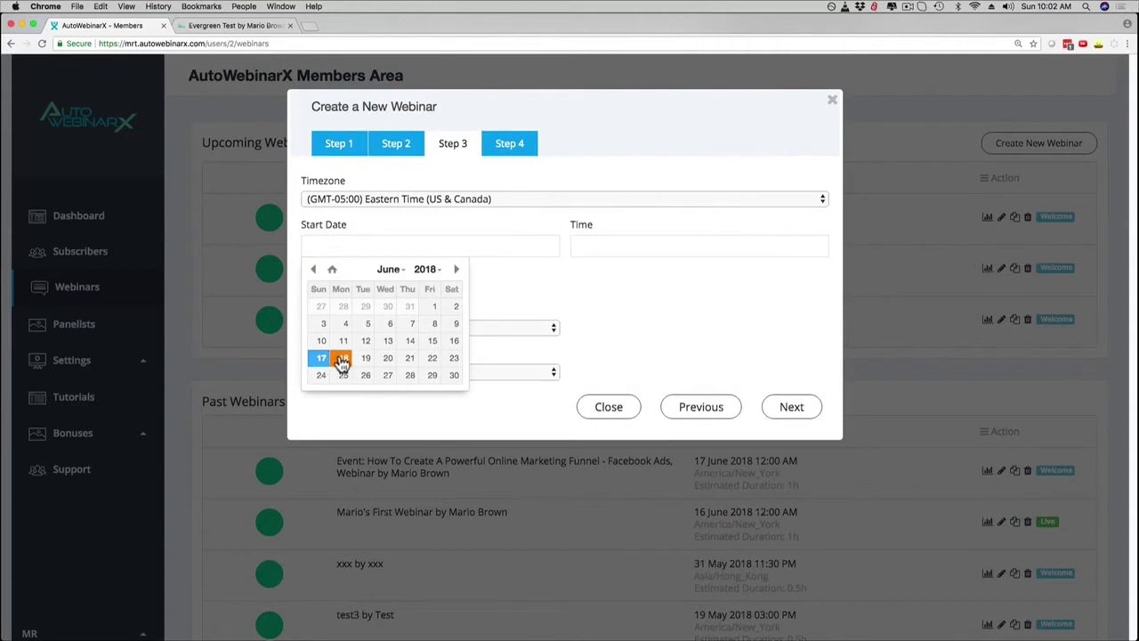
left_click(342, 360)
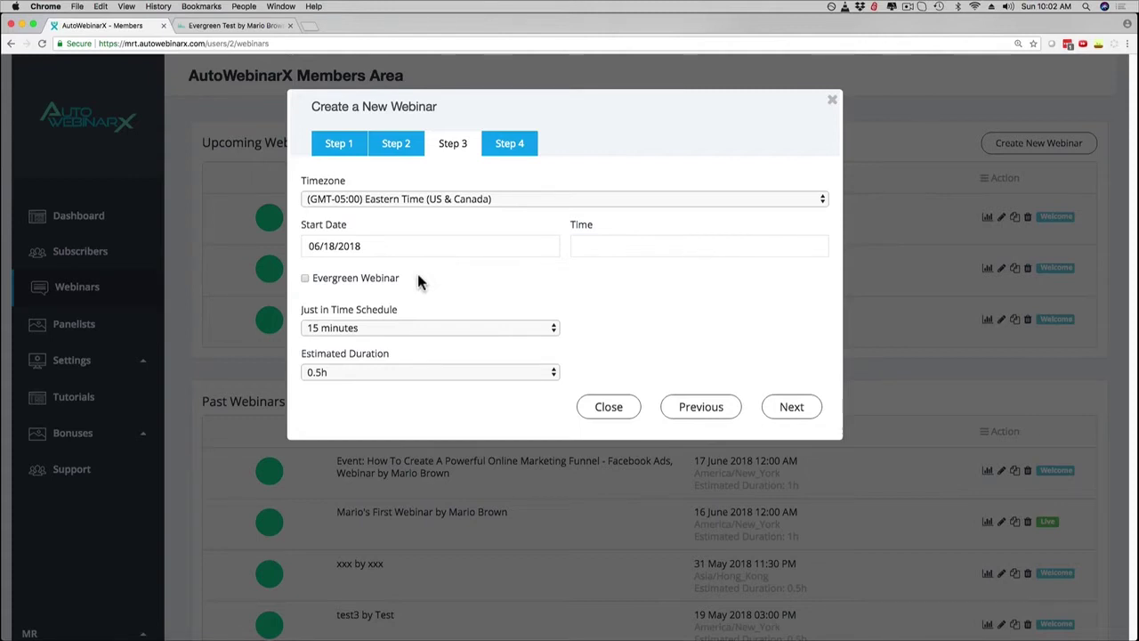
left_click(305, 277)
left_click(330, 328)
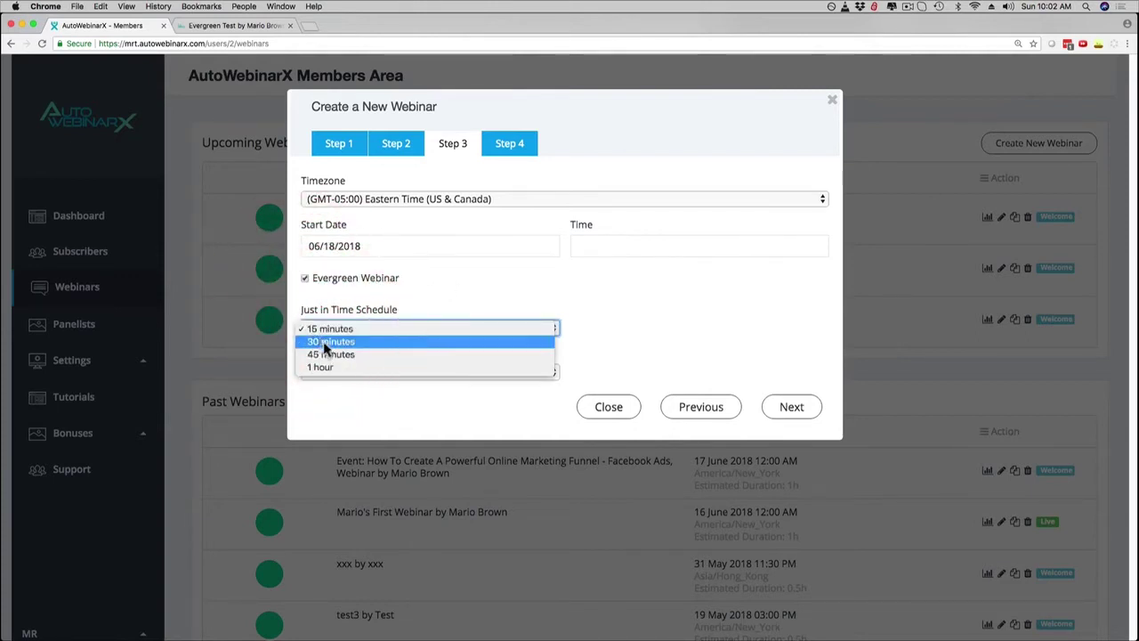
left_click(454, 296)
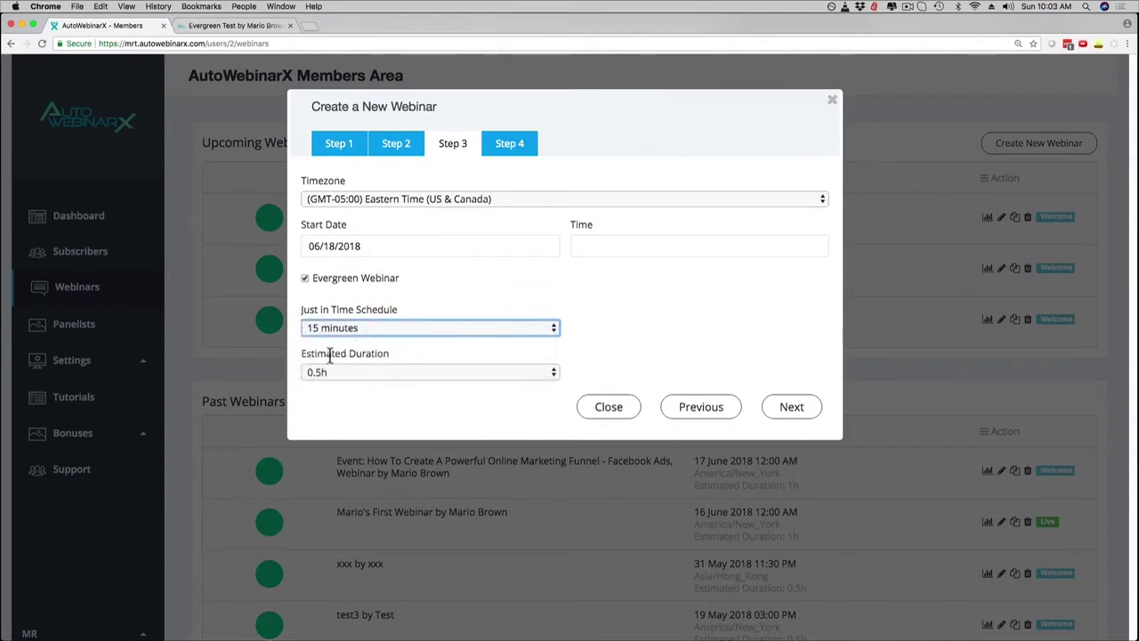
- Set the webinar's estimated duration to 1h and continue to the subscriber list and panelist settings
left_click(382, 373)
left_click(349, 386)
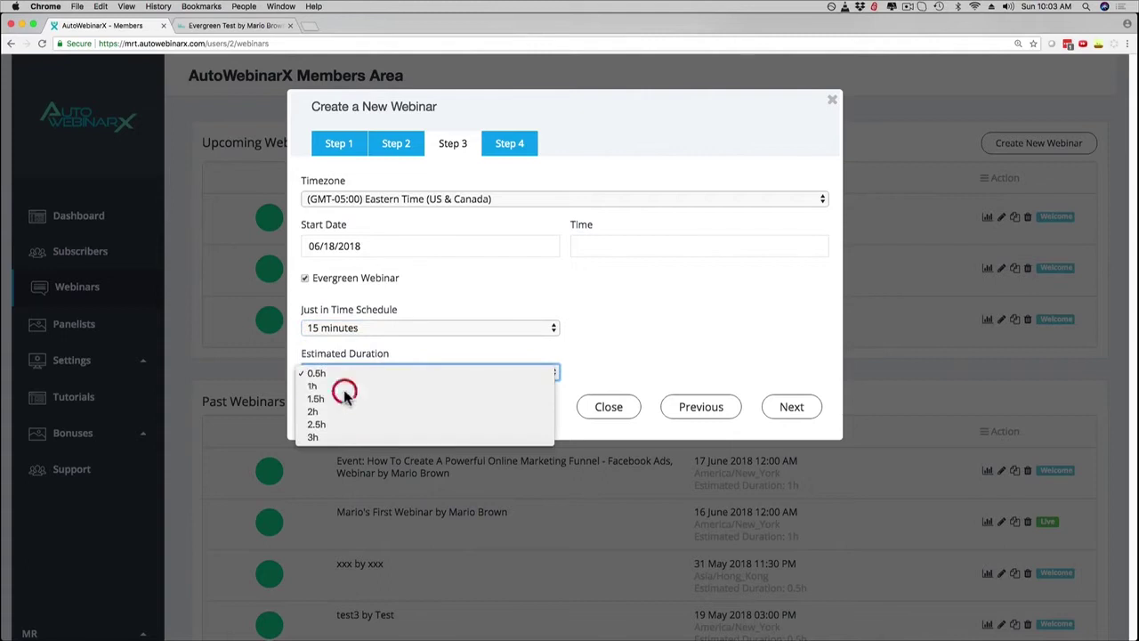
left_click(615, 315)
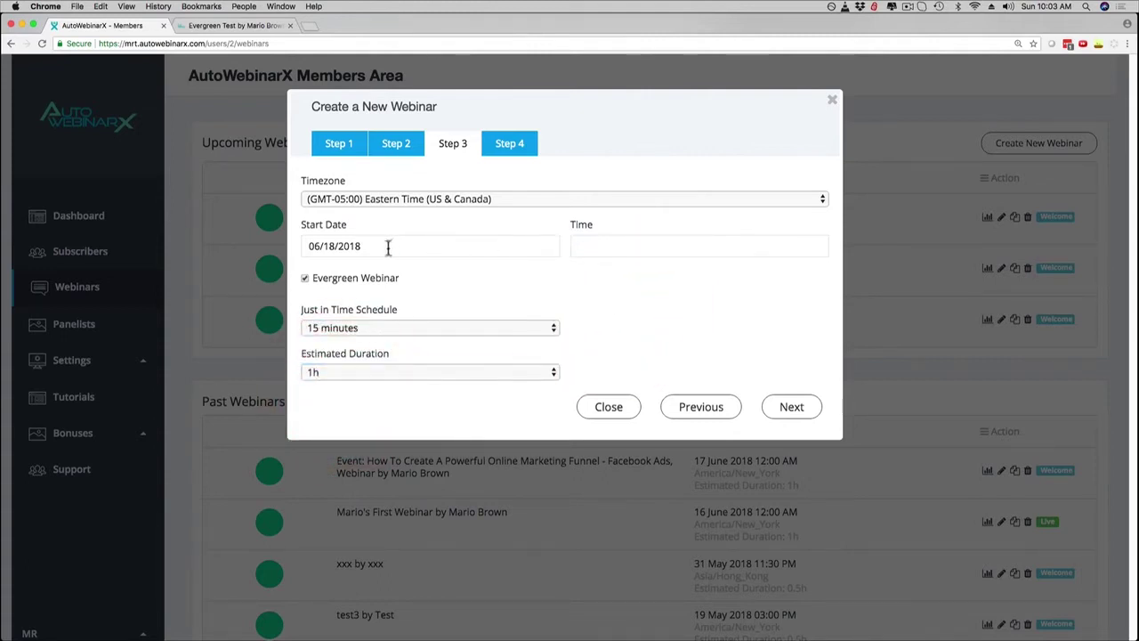
left_click(791, 406)
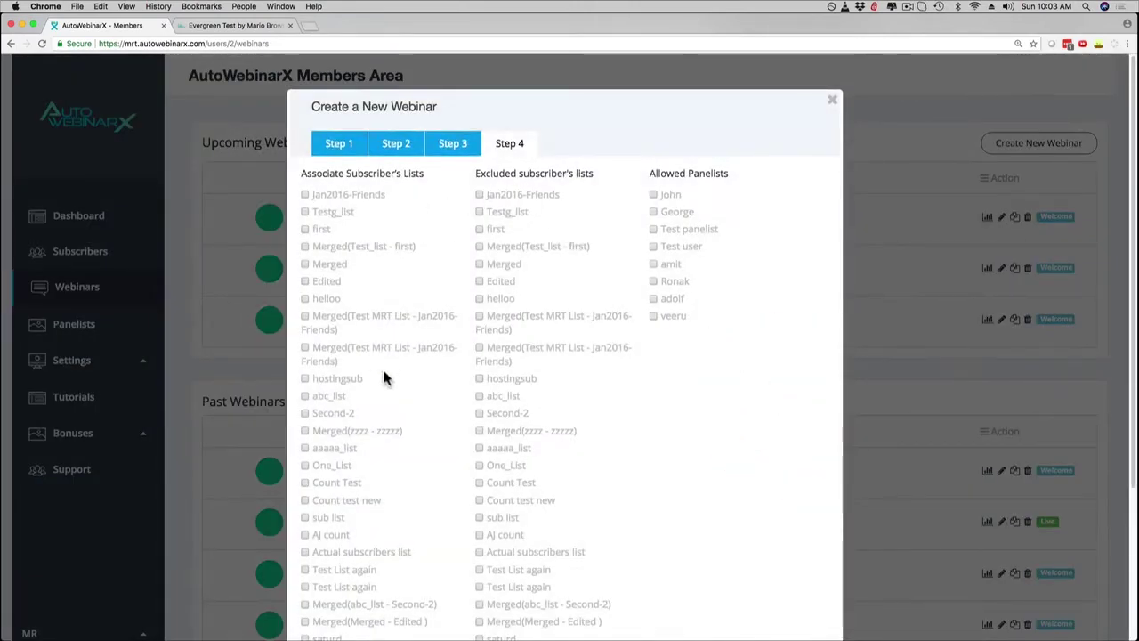
- Associate the Jan2016-Friends subscriber list, exclude the list named "first", and add the webinar
left_click(304, 195)
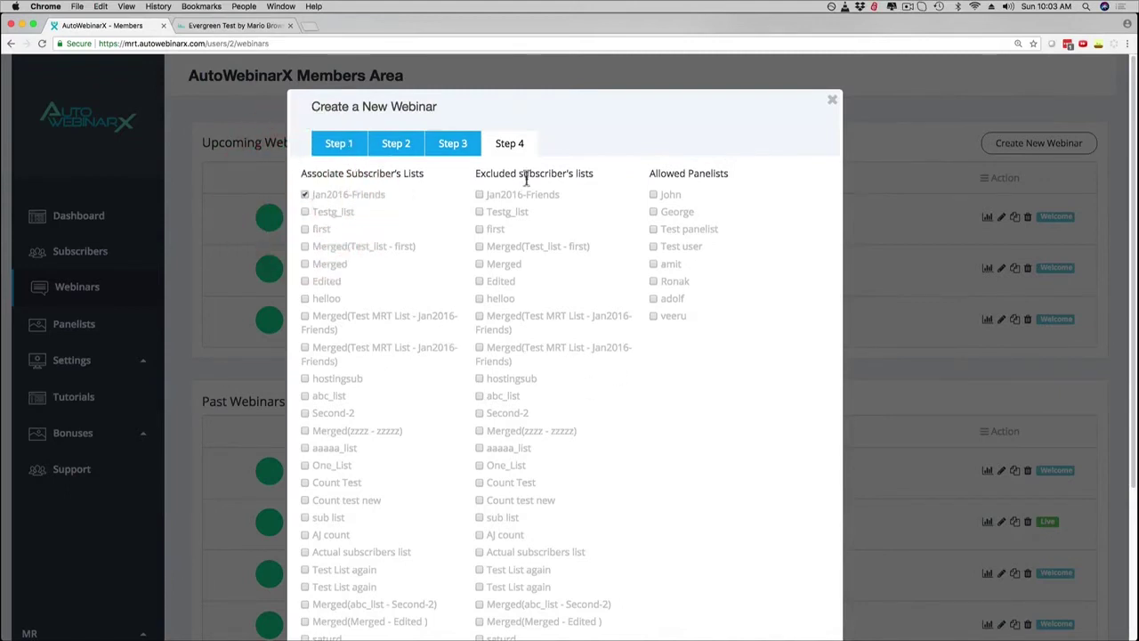
left_click_drag(480, 173, 600, 178)
left_click(487, 175)
left_click(479, 228)
left_click_drag(656, 176, 752, 175)
scroll(726, 278, "down", 5)
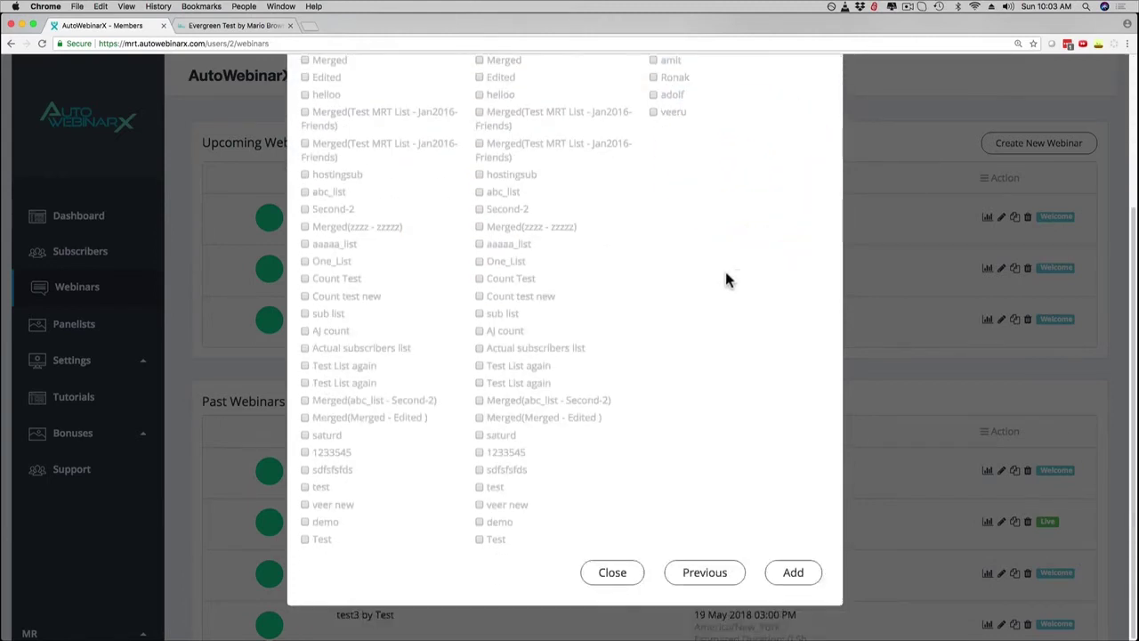
left_click(794, 574)
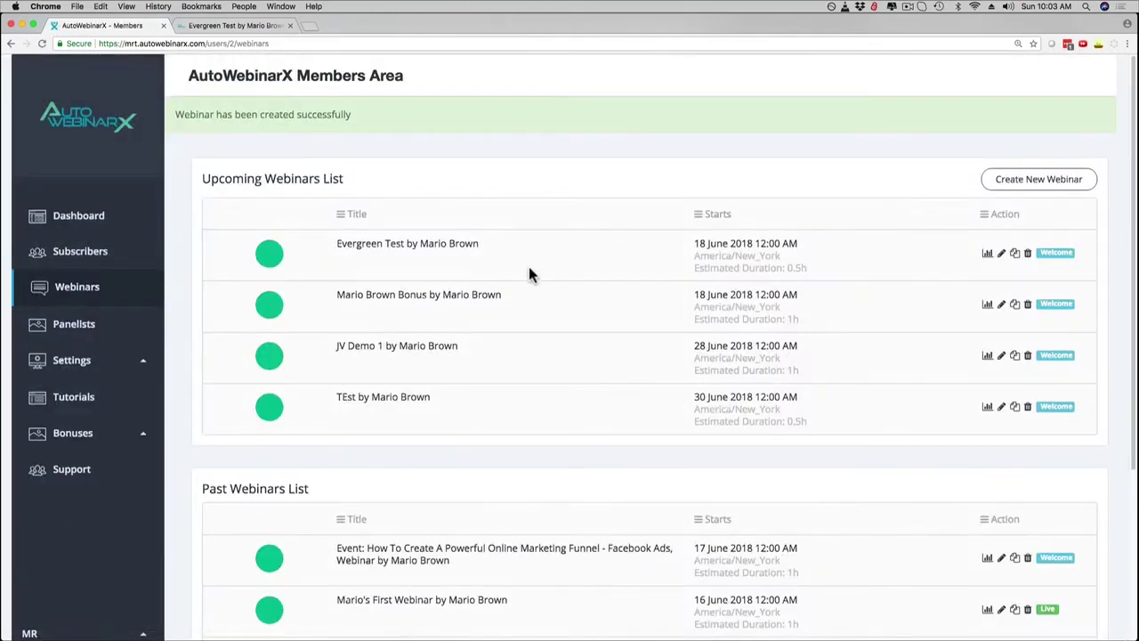
- Open the past webinar "Event: How To Create A Powerful Online Marketing Funnel" for editing and review its general settings
scroll(529, 273, "down", 2)
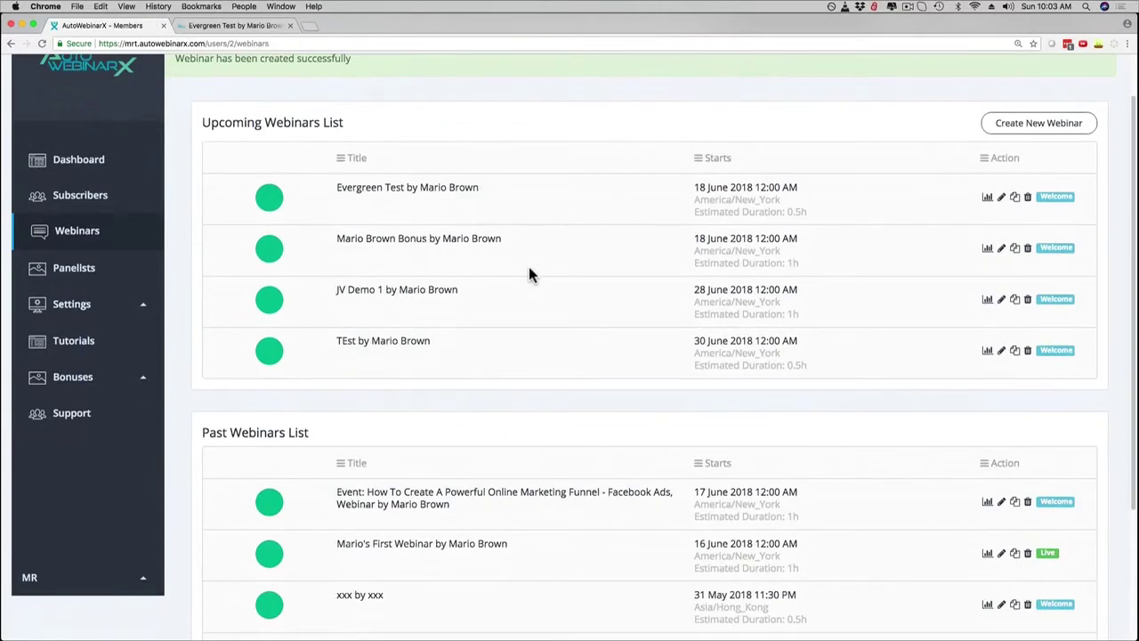
scroll(528, 273, "up", 1)
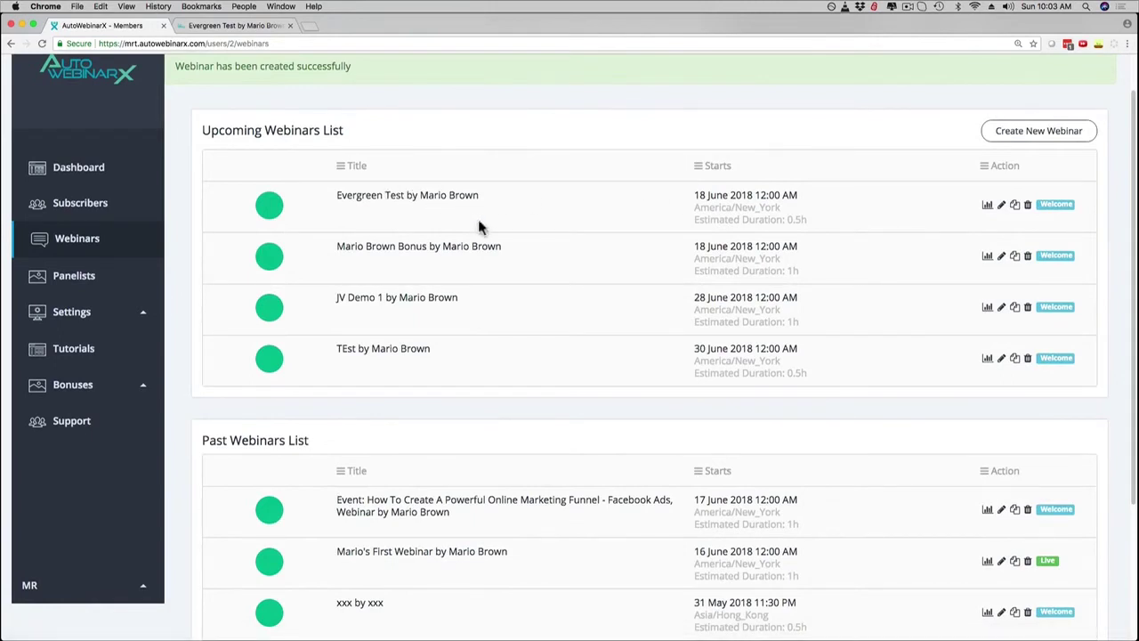
scroll(474, 258, "down", 3)
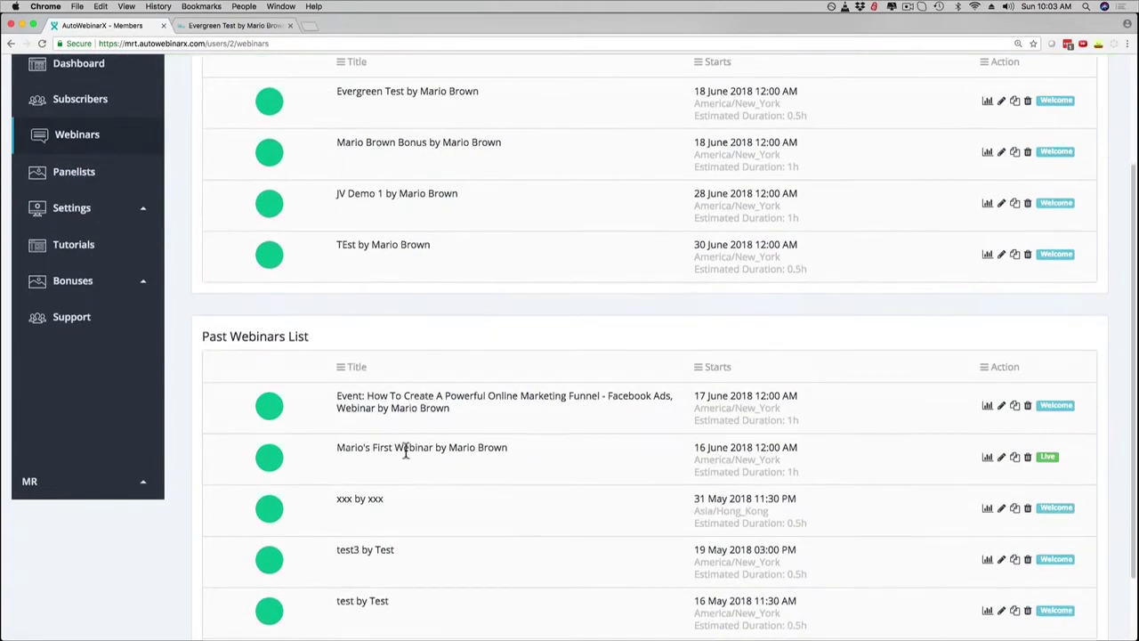
scroll(363, 438, "up", 1)
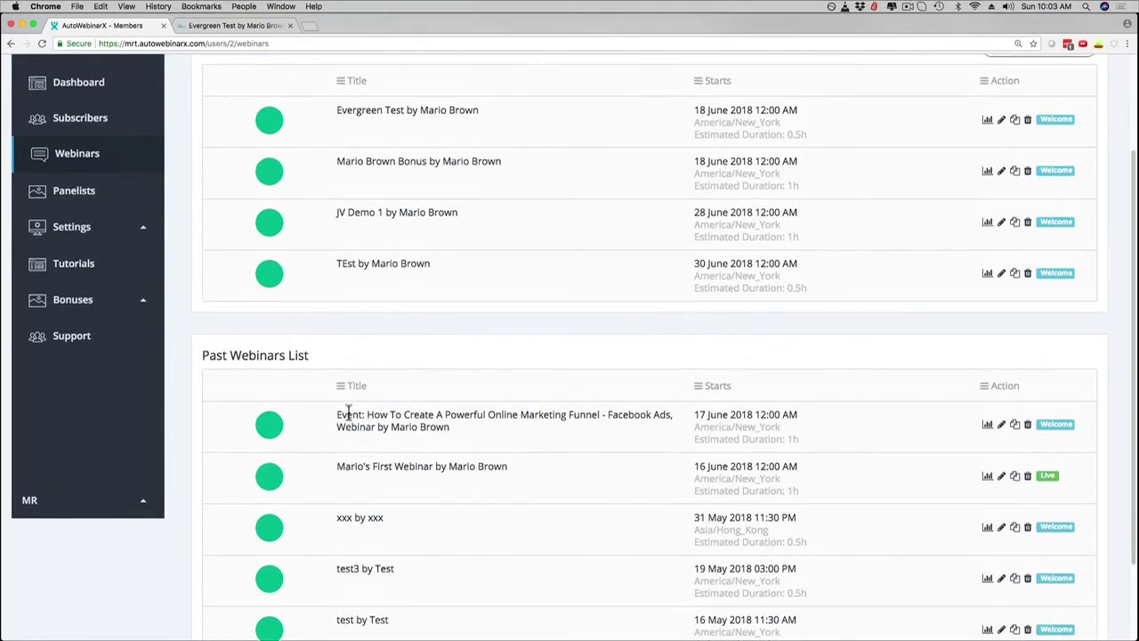
left_click(991, 425)
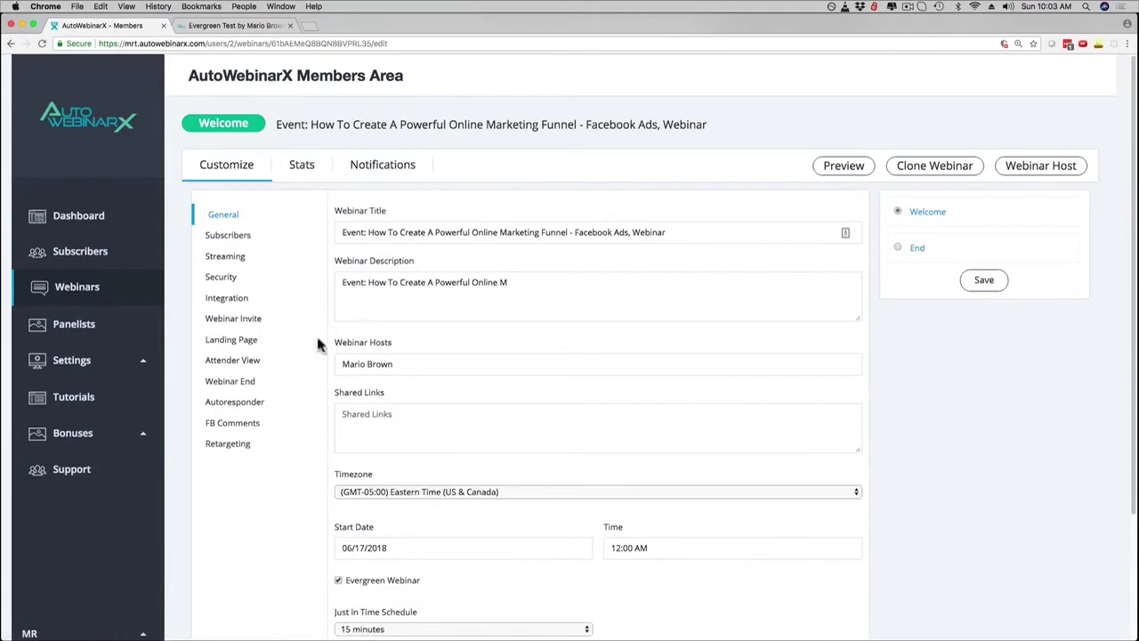
scroll(368, 223, "down", 1)
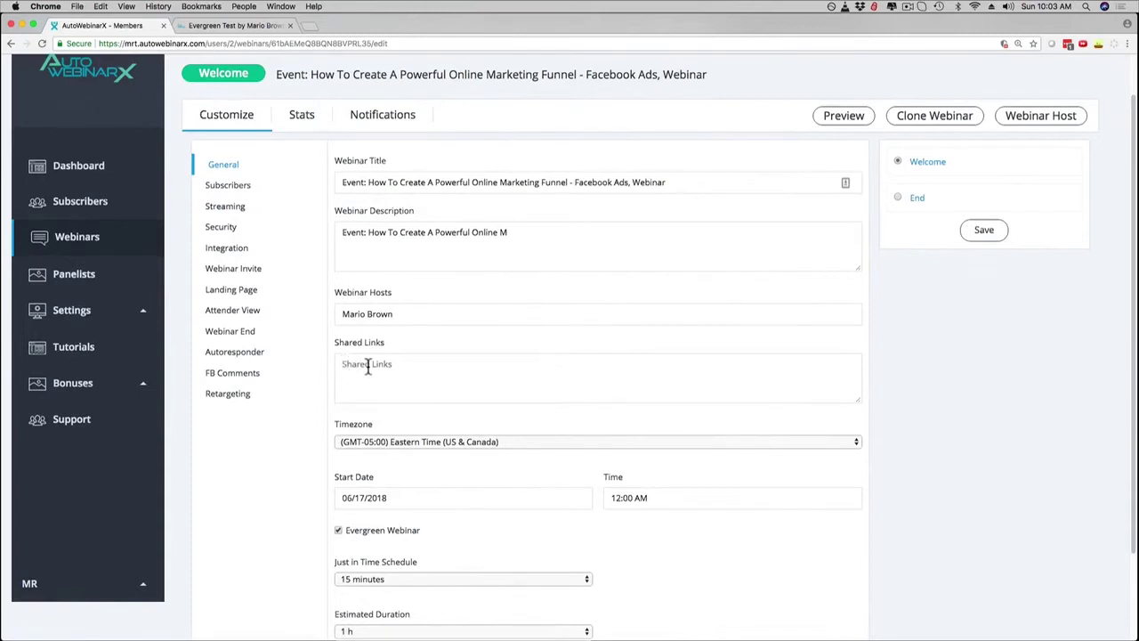
scroll(365, 366, "down", 2)
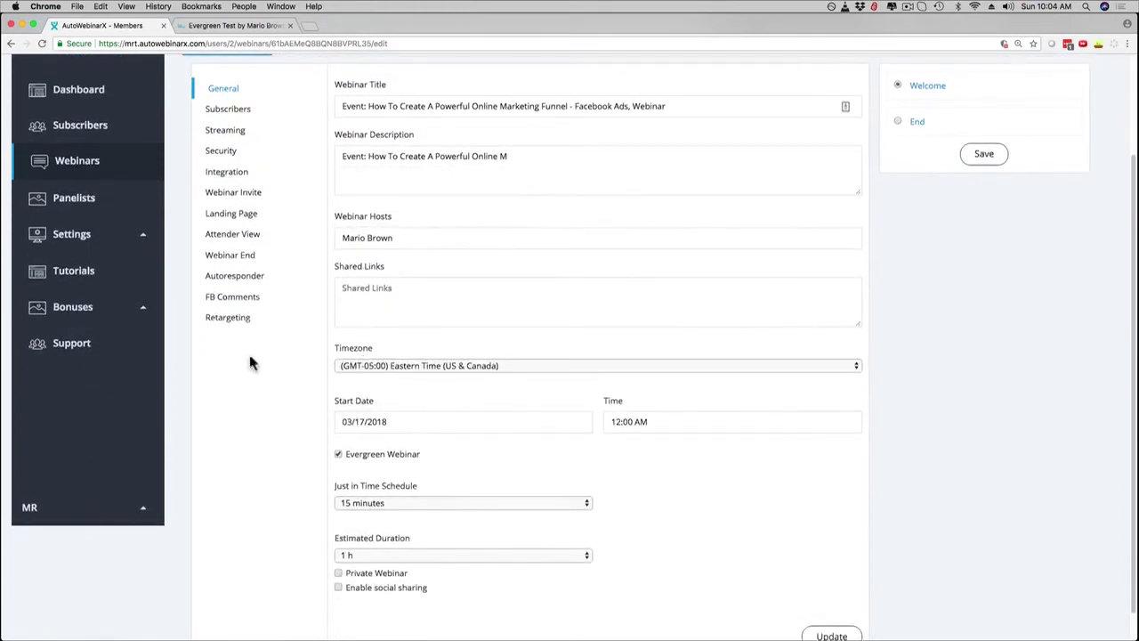
scroll(250, 356, "up", 3)
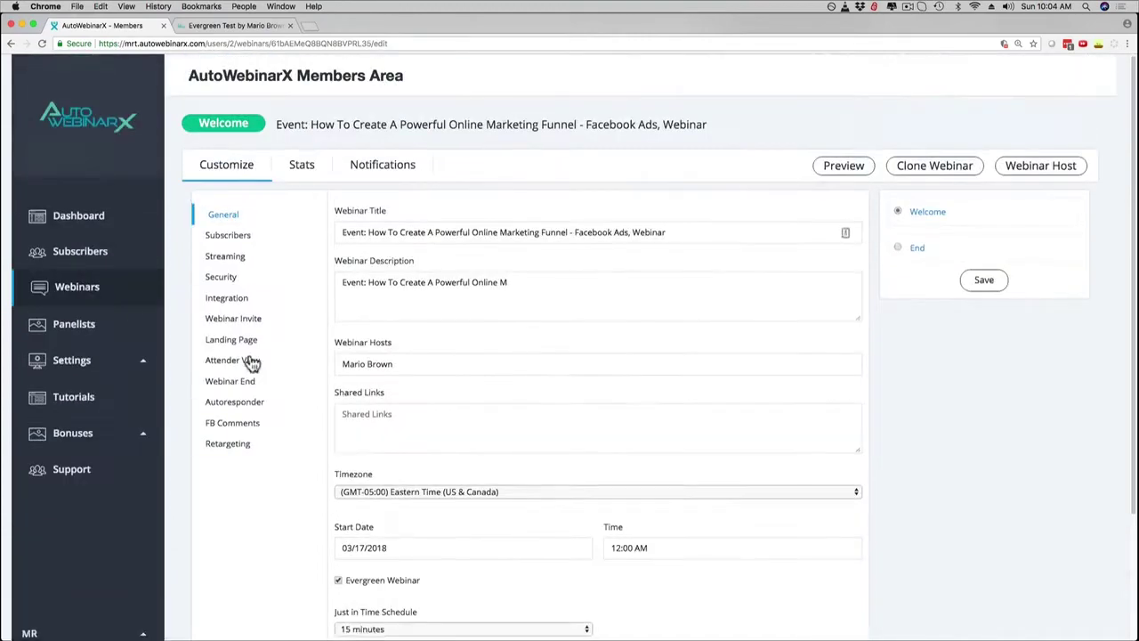
- Examine the webinar's streaming server options, particularly Auto Pilot Streaming and Live Embed Code
left_click(221, 261)
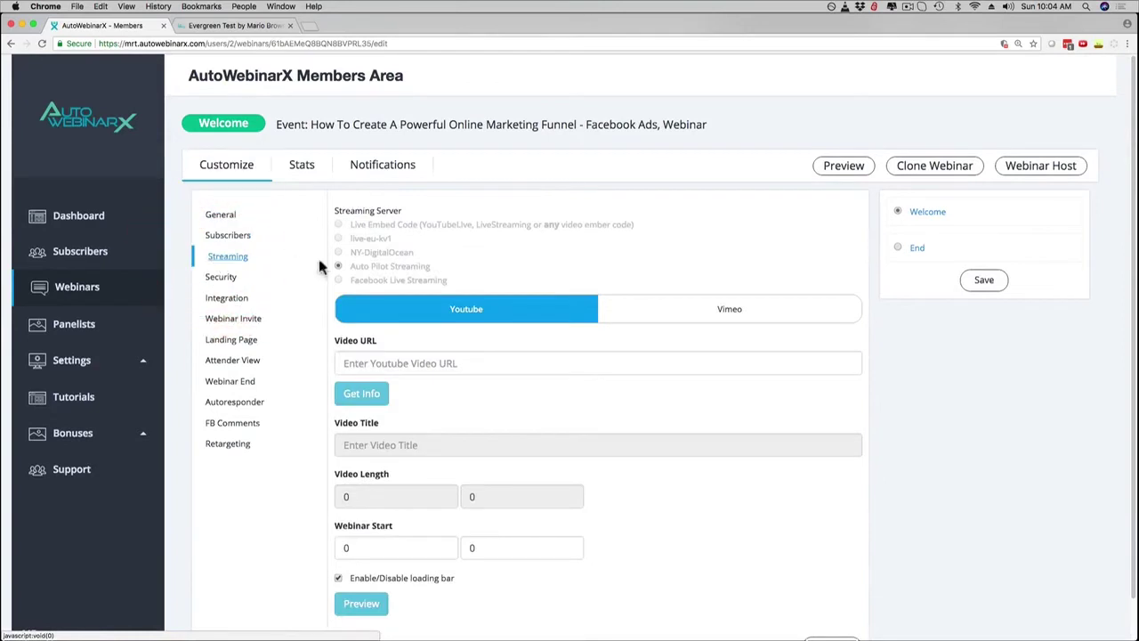
left_click_drag(354, 267, 445, 261)
left_click(451, 260)
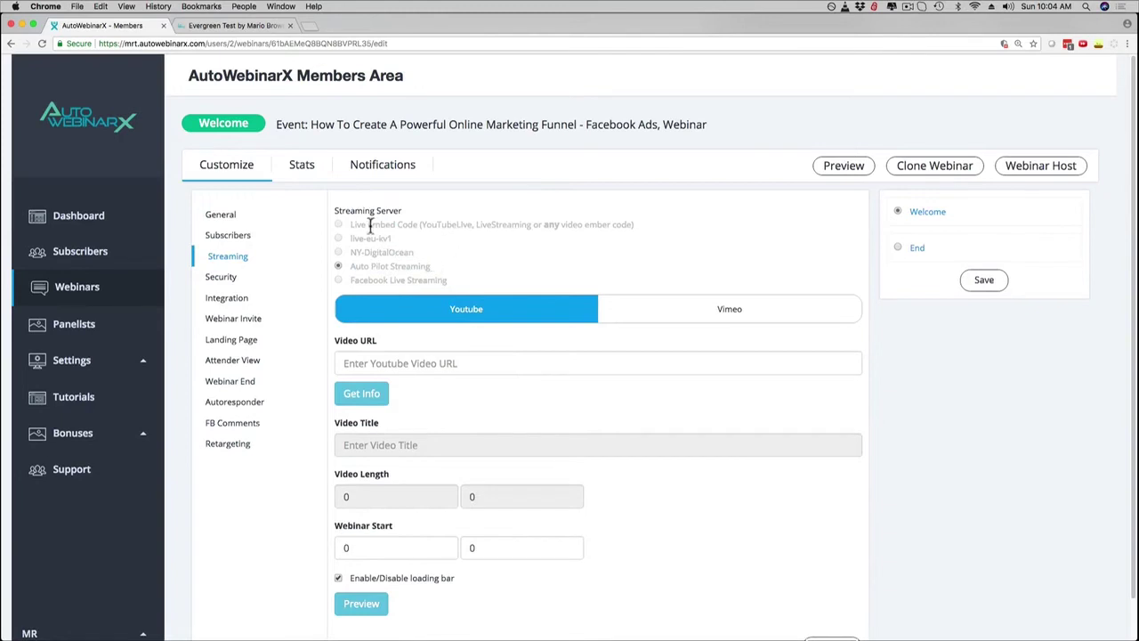
left_click_drag(411, 224, 465, 223)
left_click(463, 223)
left_click_drag(352, 266, 470, 255)
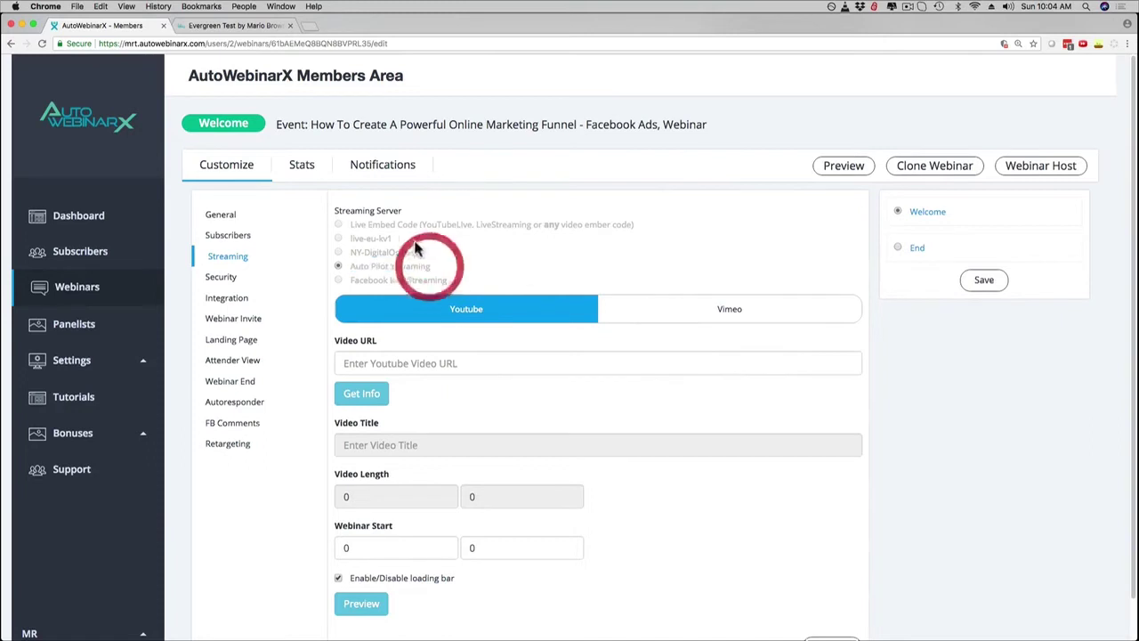
left_click_drag(414, 224, 539, 224)
left_click(539, 225)
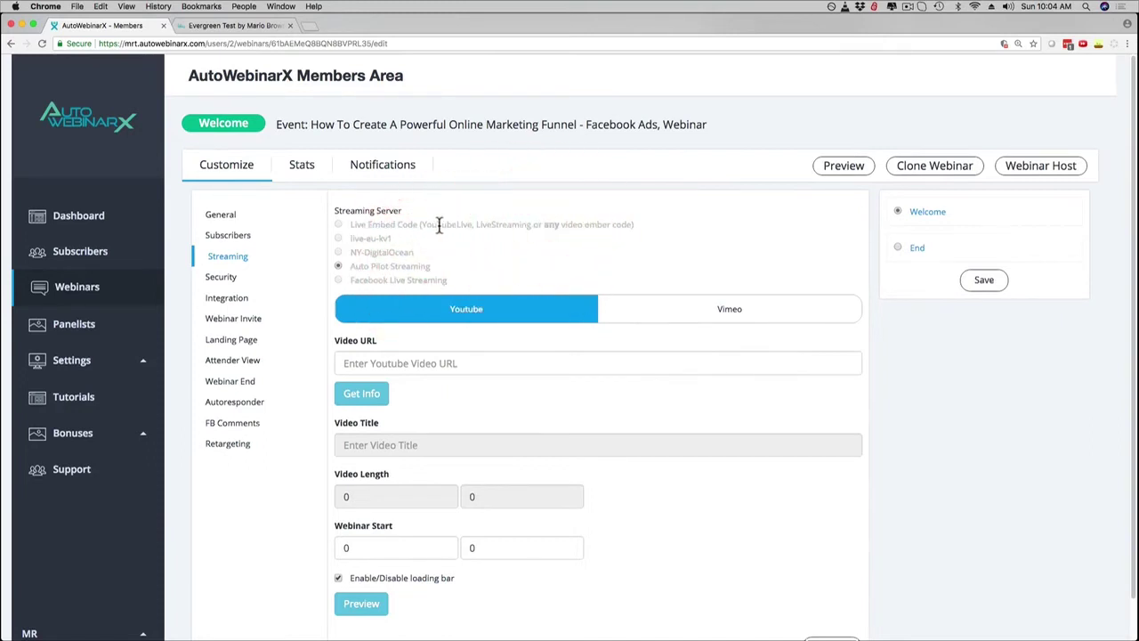
- Review the webinar's allowed panelists and its webinar and panelist invite URLs
left_click(219, 277)
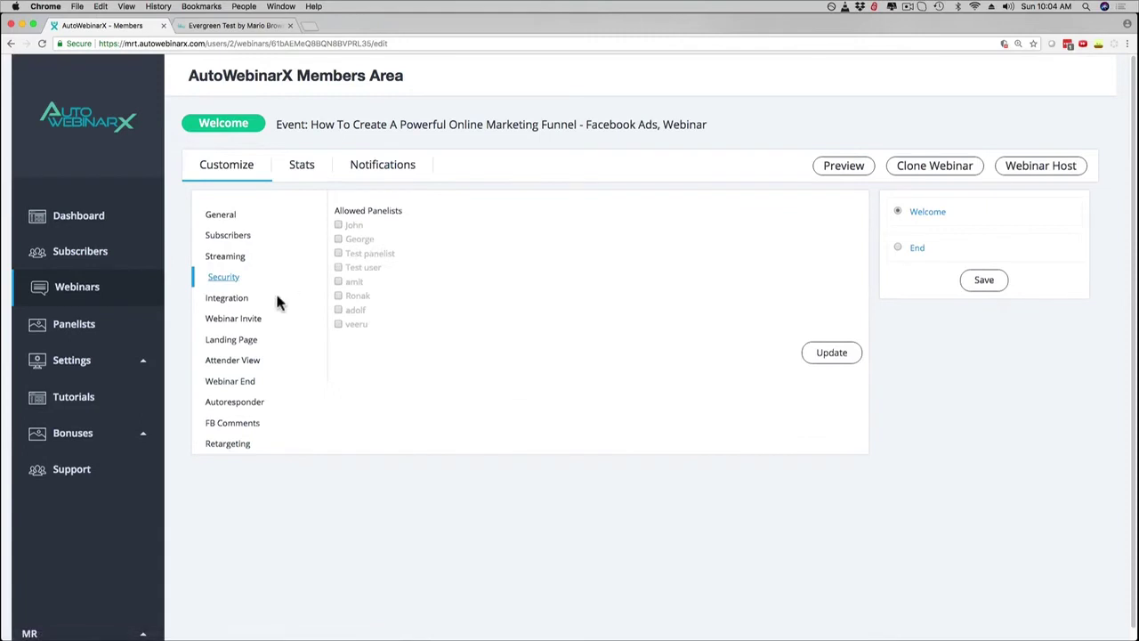
left_click(230, 322)
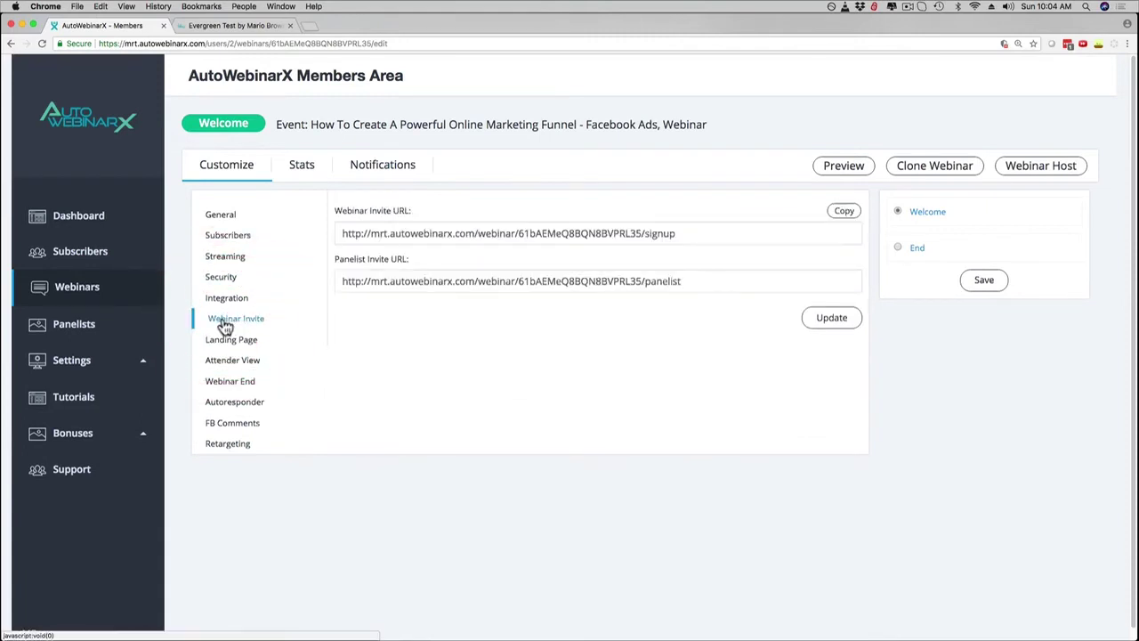
left_click_drag(346, 234, 686, 235)
left_click(515, 516)
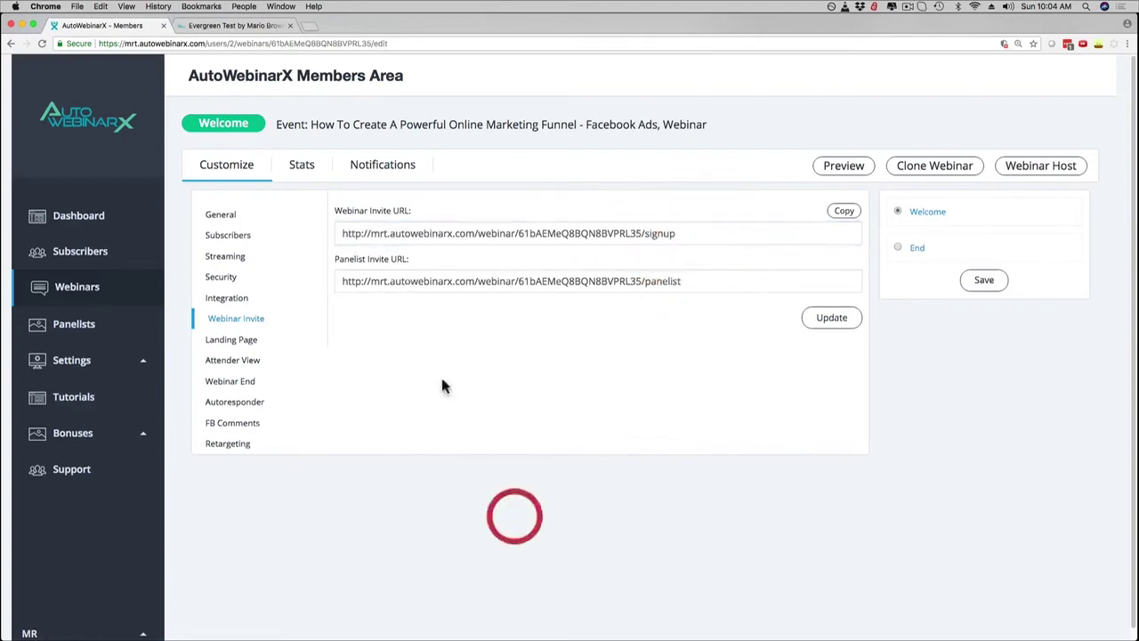
- Reload the Evergreen Test registration page to check its countdown, and return to the webinar's customization settings
left_click(237, 25)
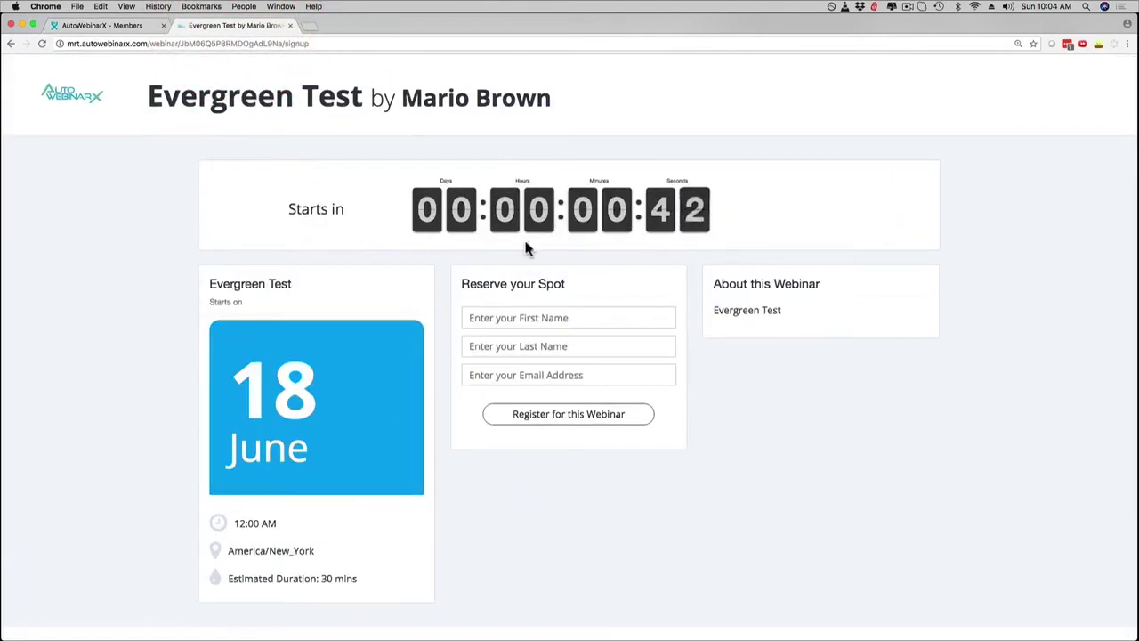
left_click(40, 44)
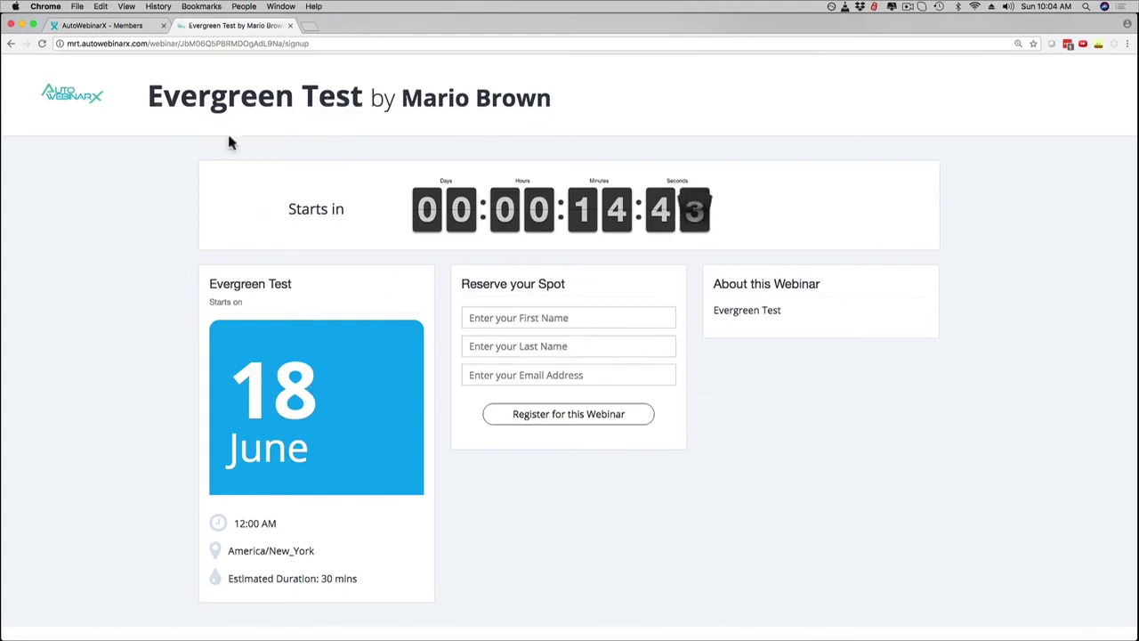
left_click(118, 26)
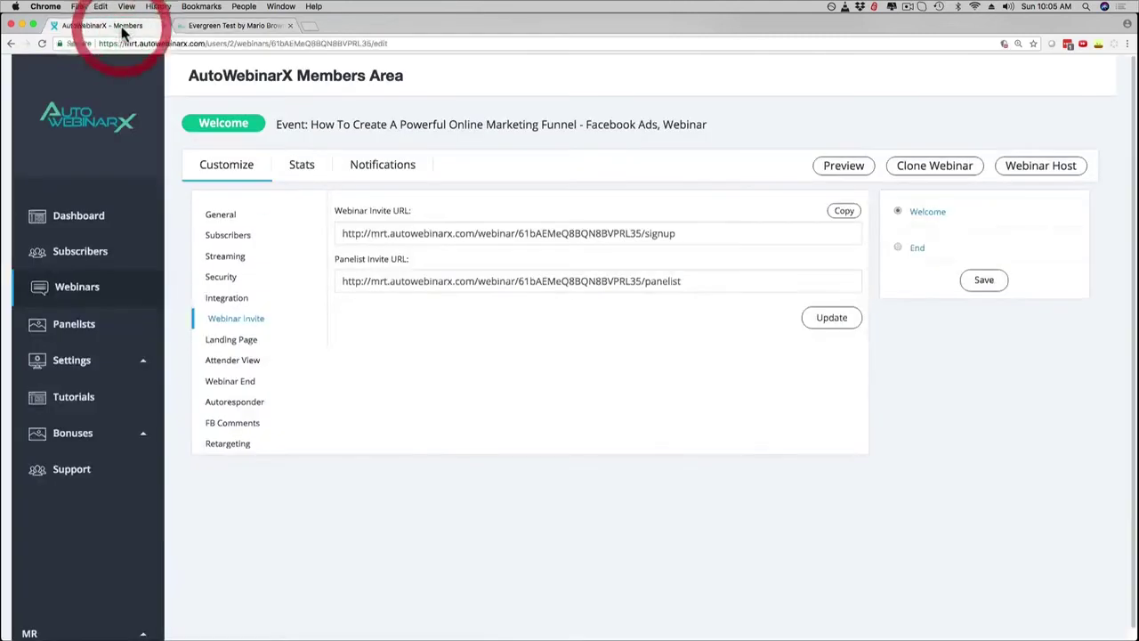
- Review the webinar's landing page, webinar end and Facebook comments settings, ending on its general settings
left_click(227, 346)
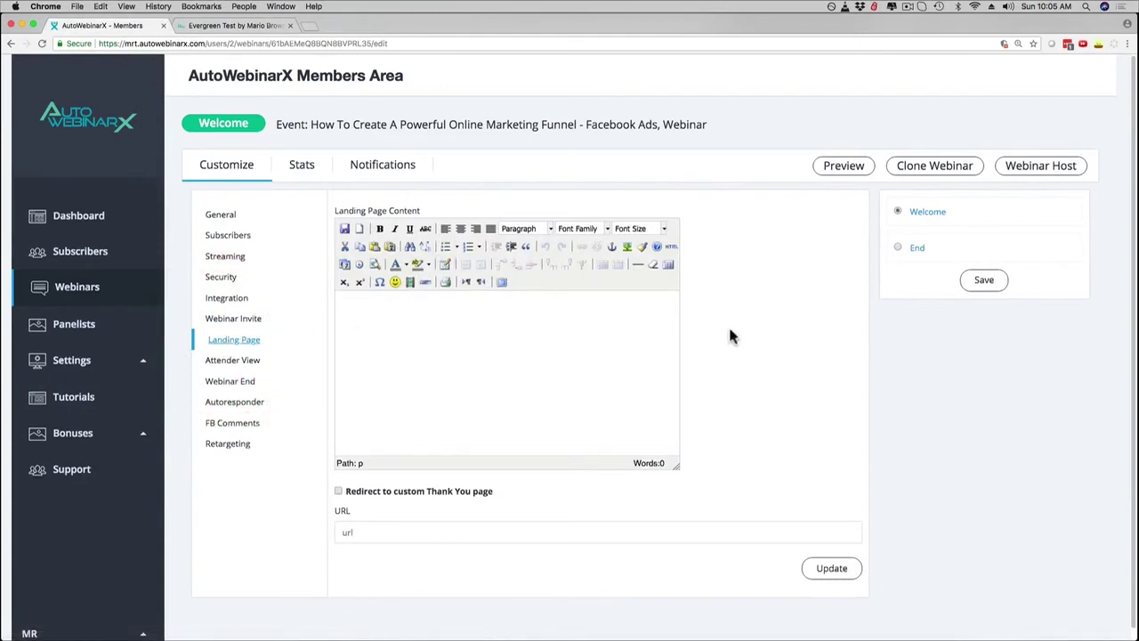
left_click(224, 385)
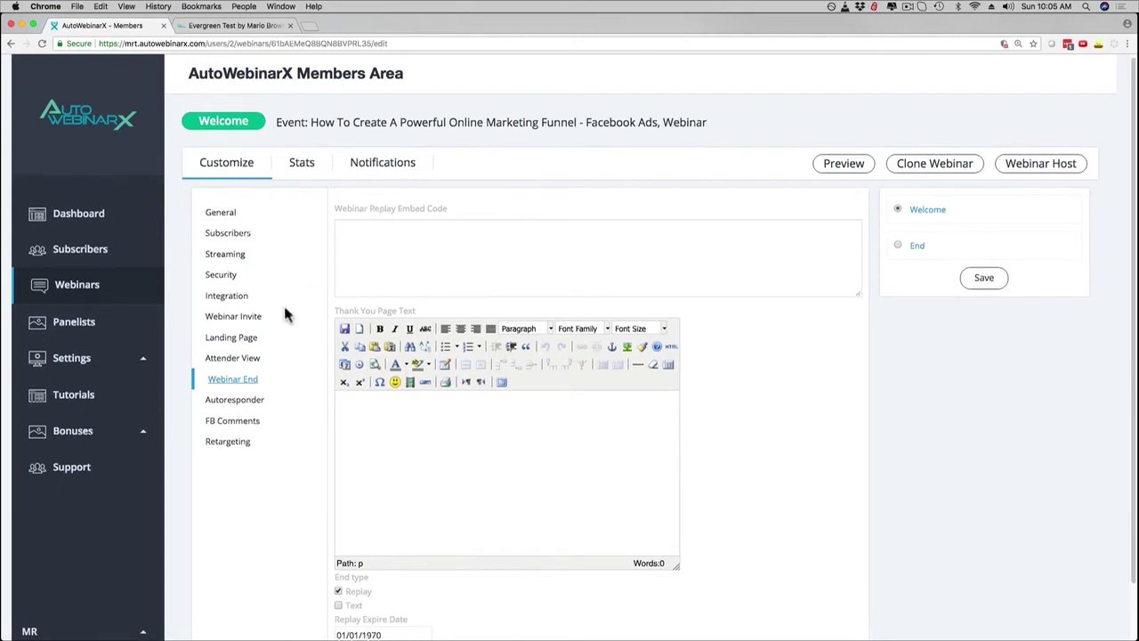
left_click(235, 420)
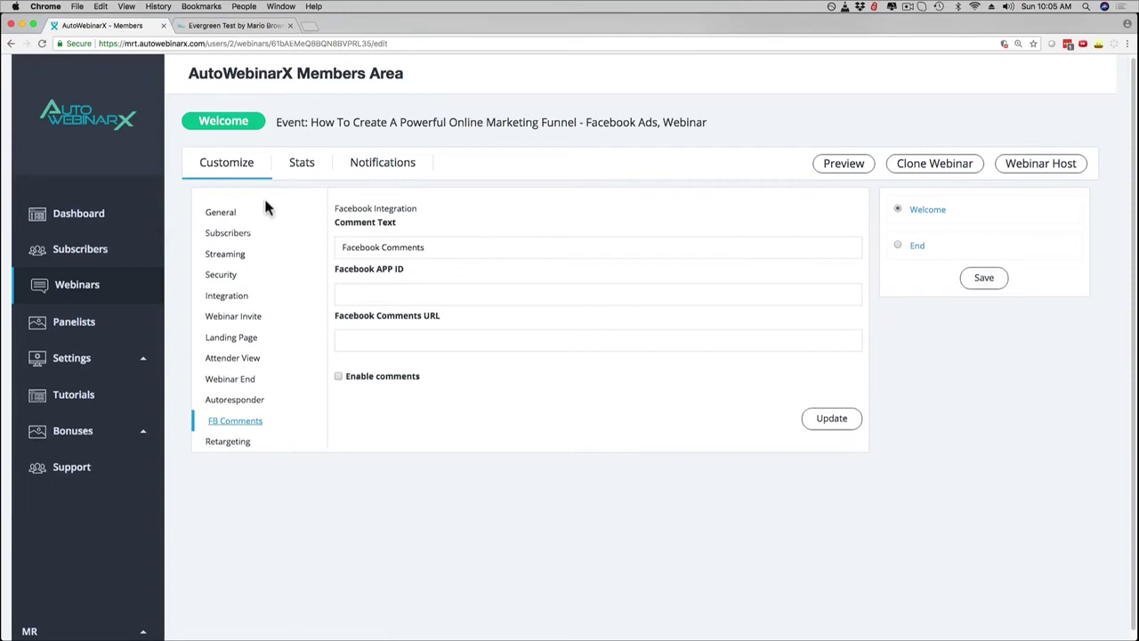
left_click(219, 214)
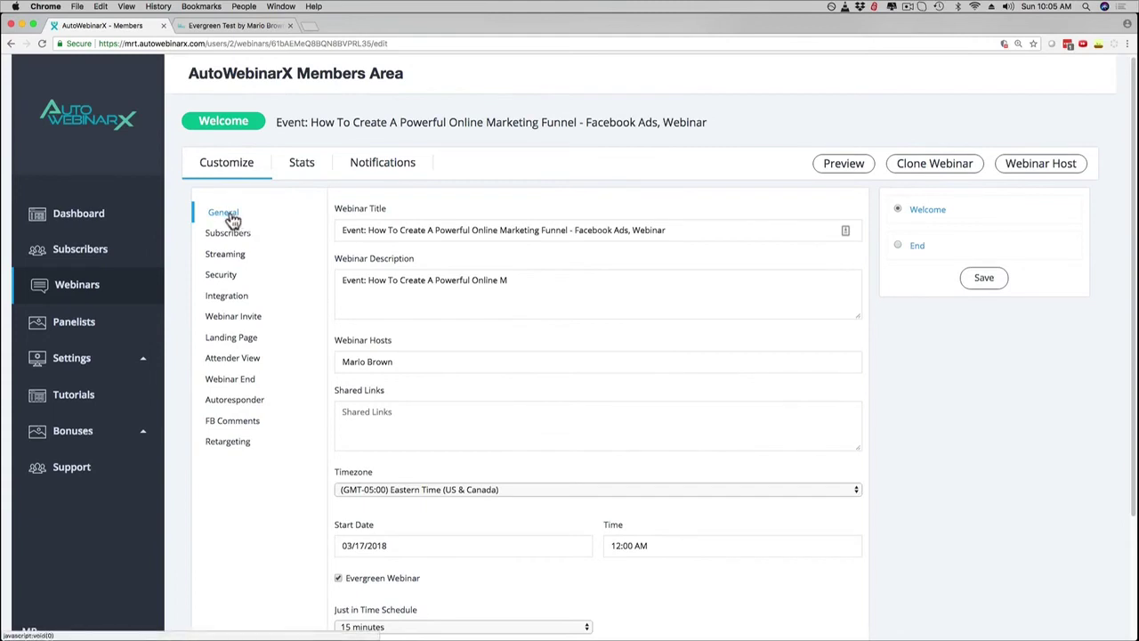
- Open the webinar's host page and examine its fields for sharing a URL and broadcasting a message to attendees
left_click(1026, 166)
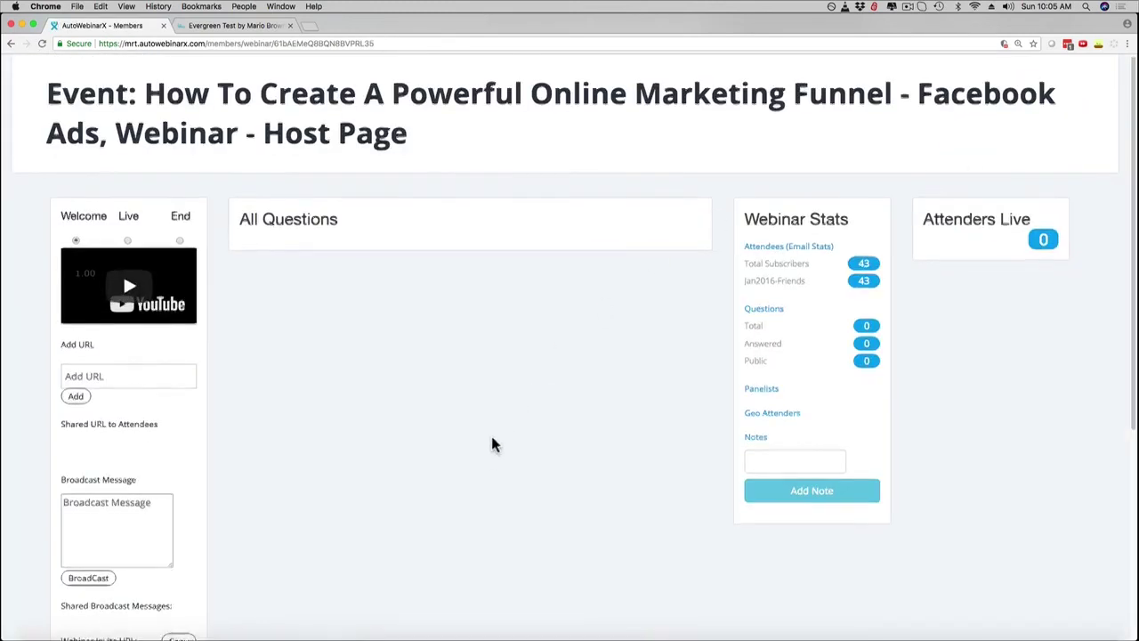
scroll(495, 445, "down", 2)
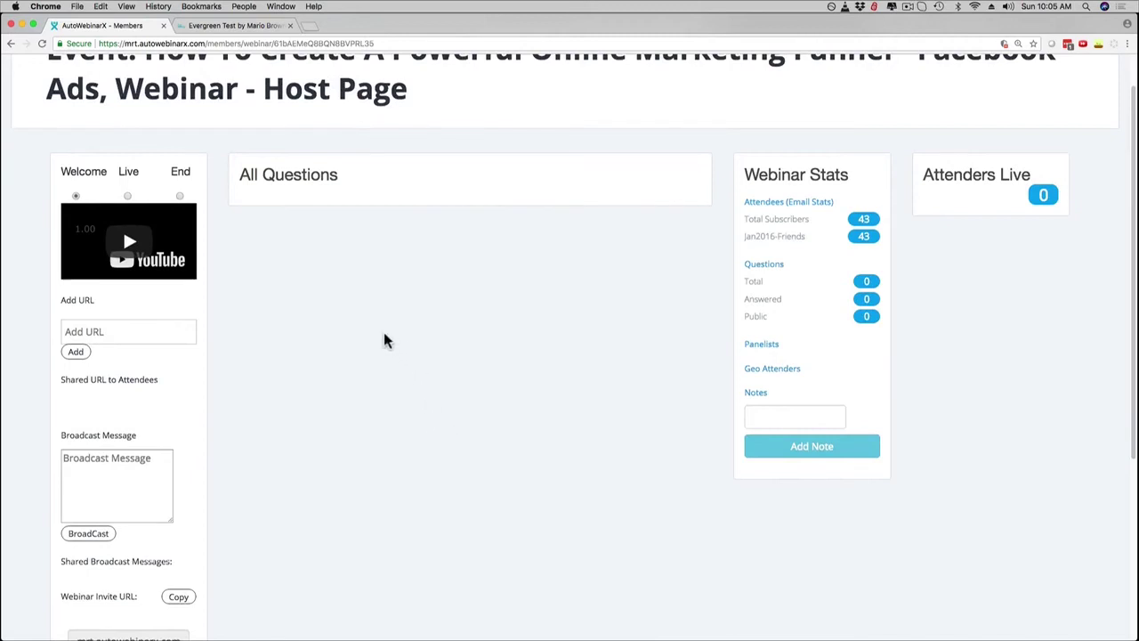
scroll(377, 325, "down", 1)
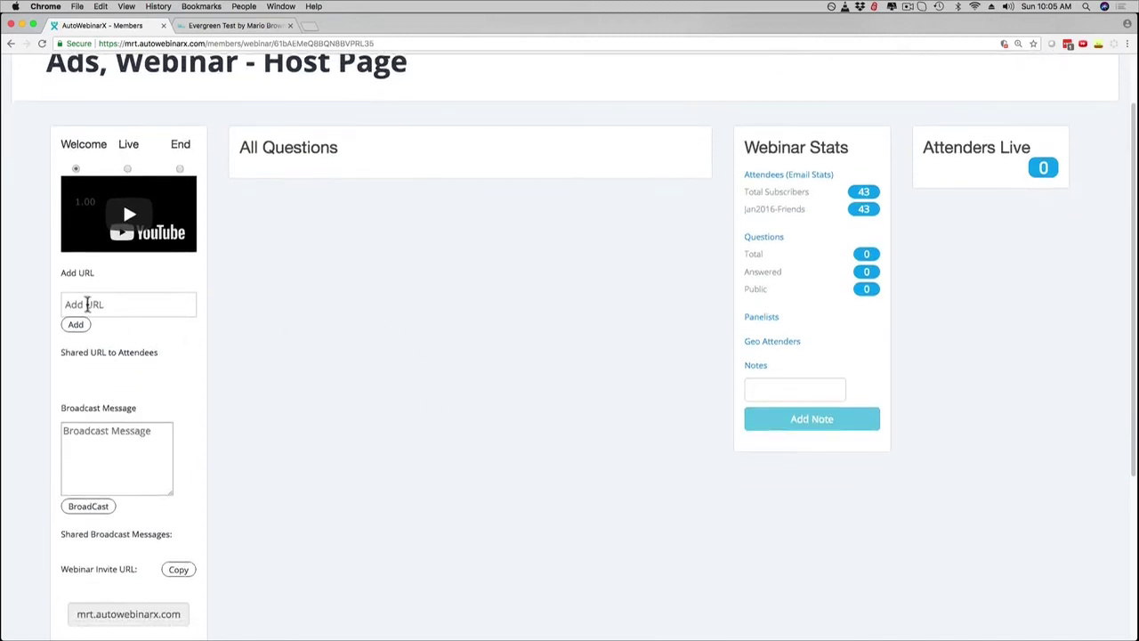
left_click(88, 304)
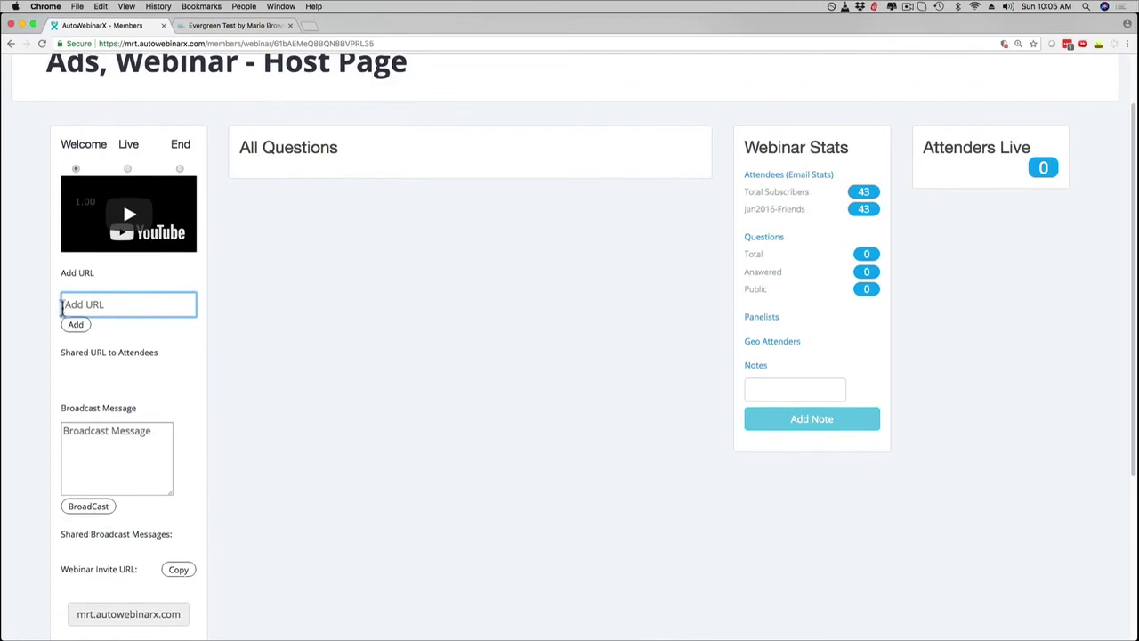
left_click(89, 436)
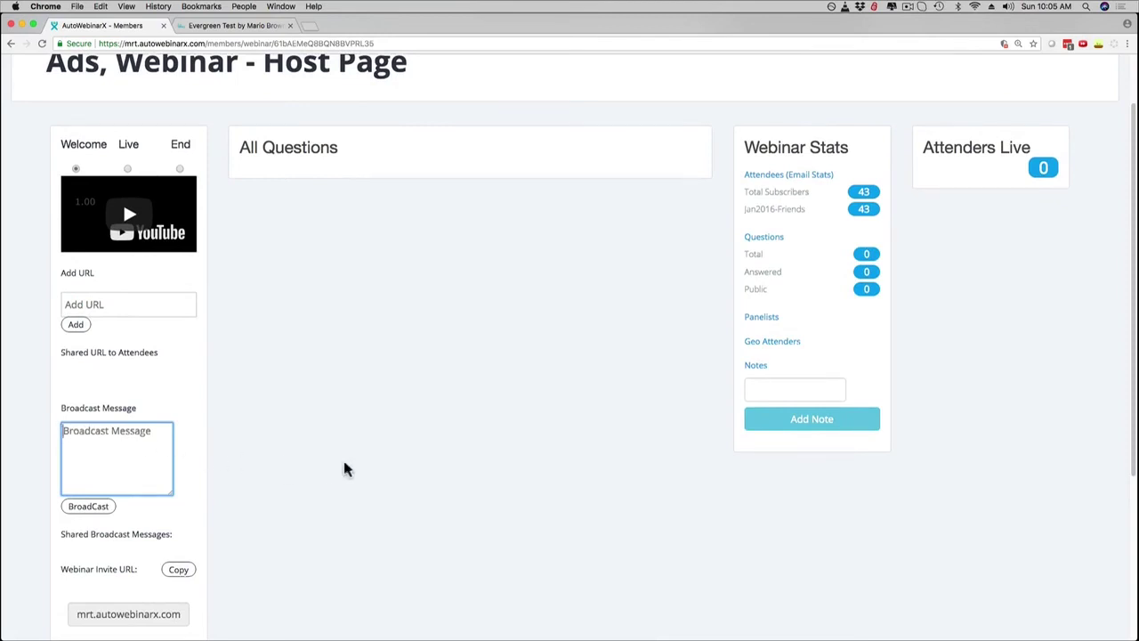
- Examine the webinar stats on the host page, particularly the questions and subscriber figures
scroll(343, 459, "up", 1)
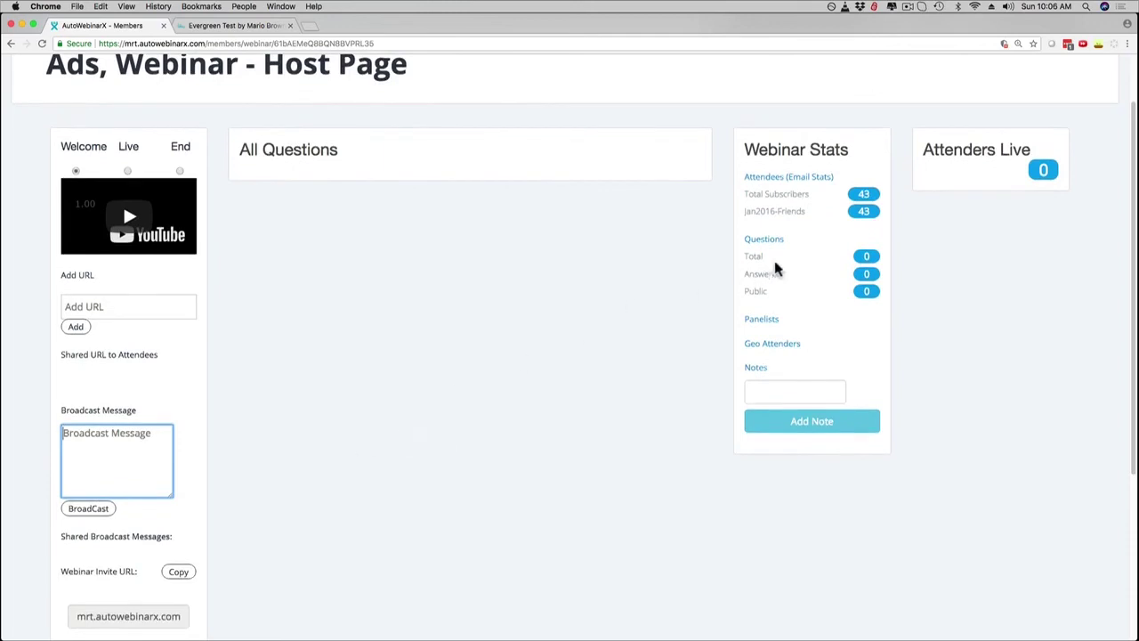
left_click_drag(745, 238, 787, 246)
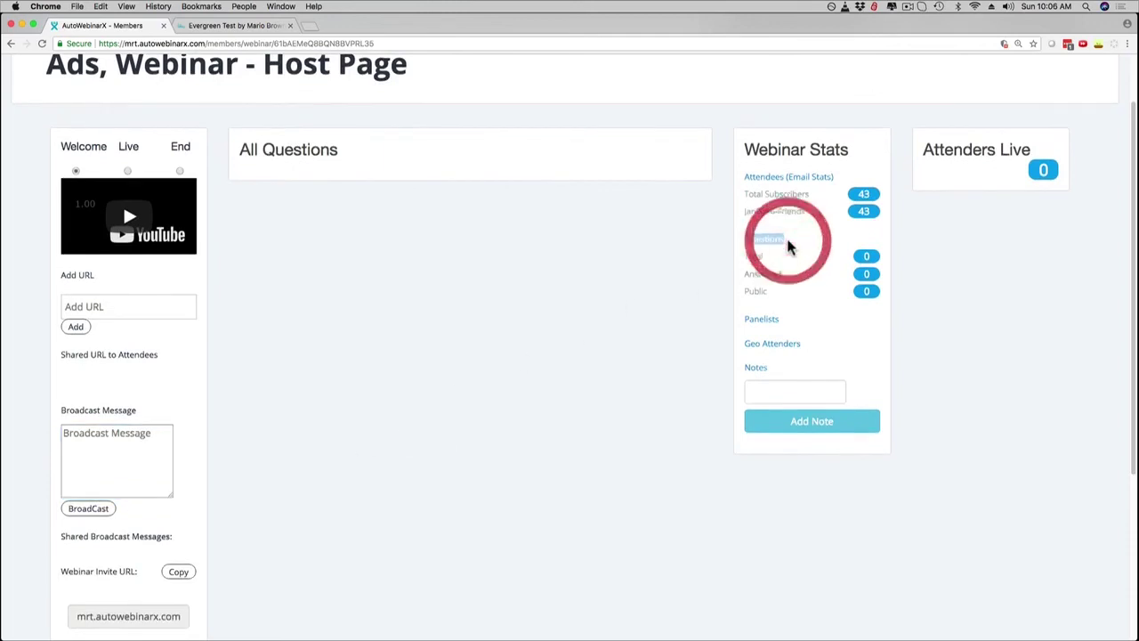
left_click(808, 224)
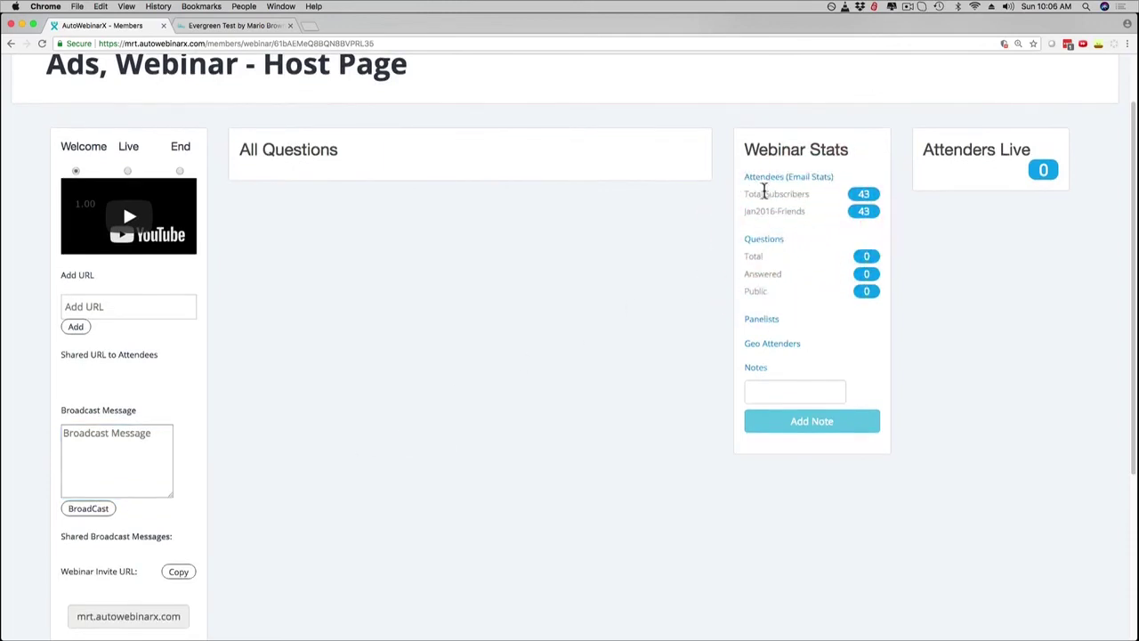
scroll(471, 424, "down", 3)
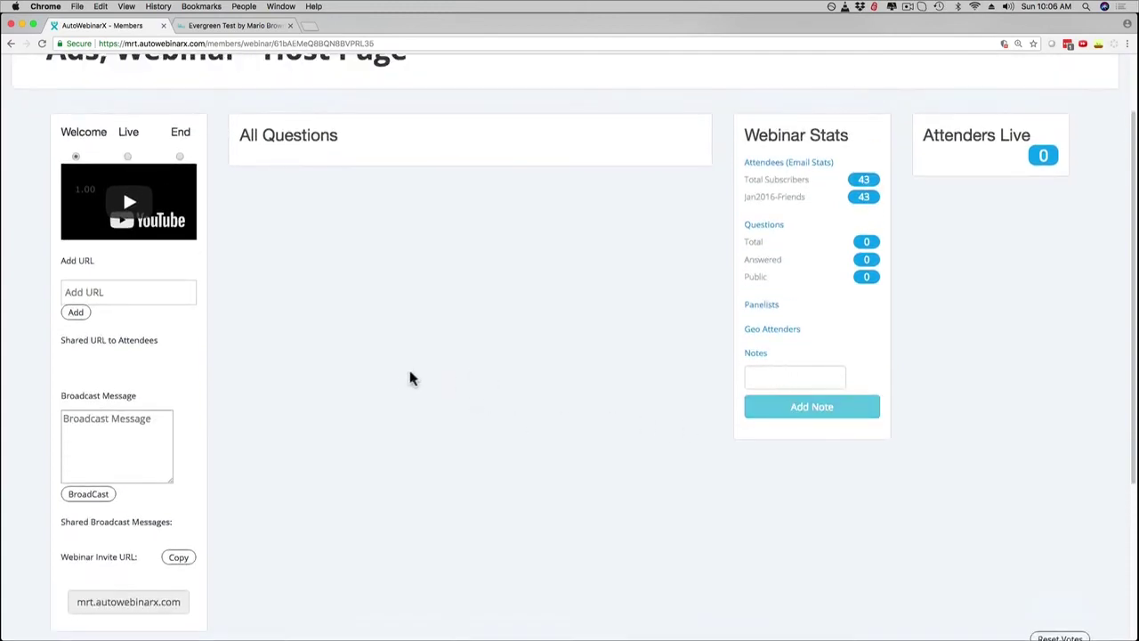
scroll(410, 378, "up", 2)
- Return to the webinar's customization settings, revisit its host page once more, and go back to the settings
left_click(10, 43)
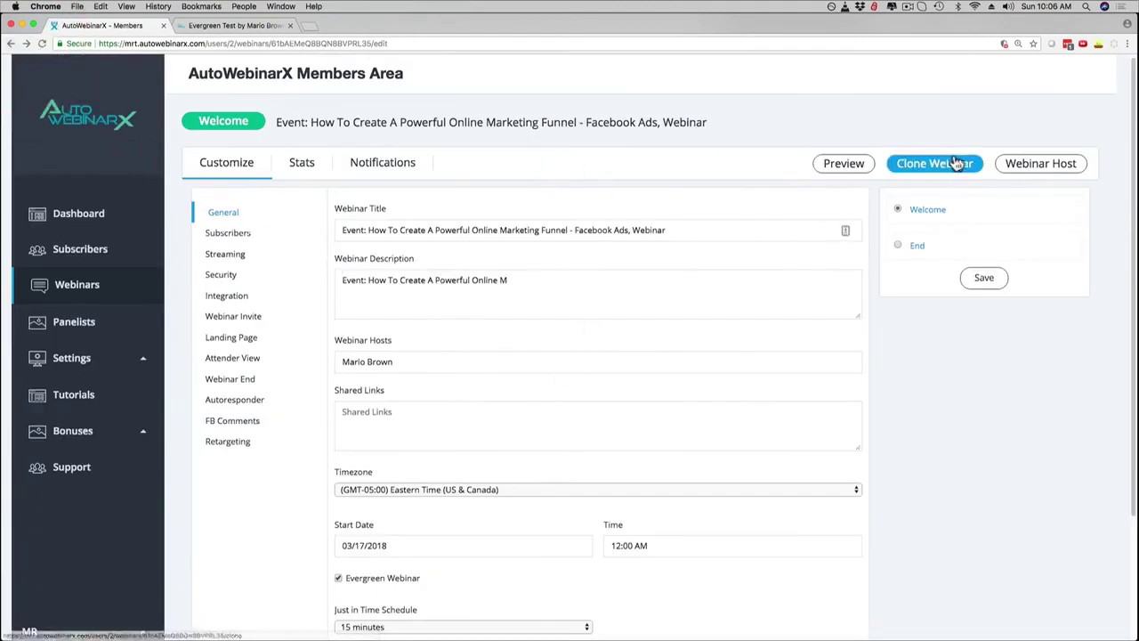
left_click(1001, 165)
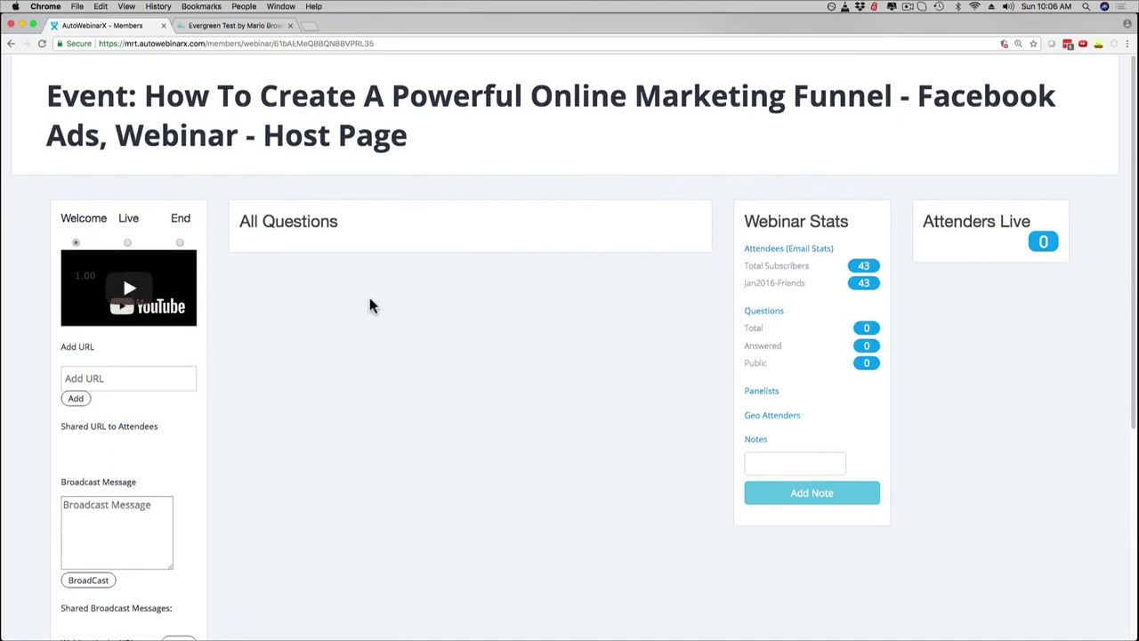
left_click(11, 43)
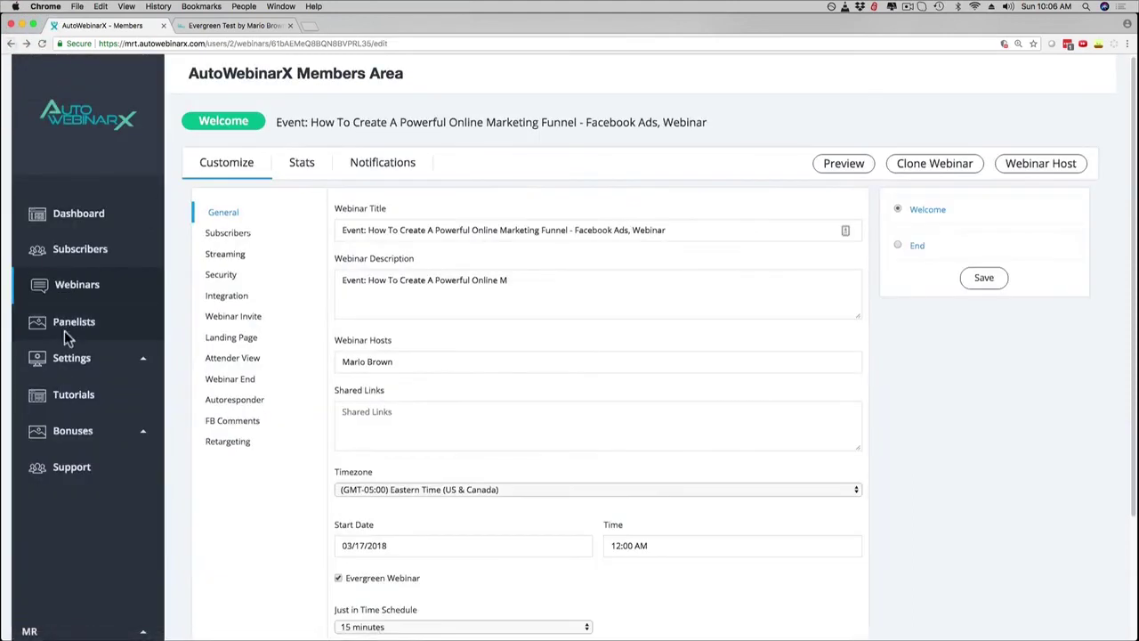